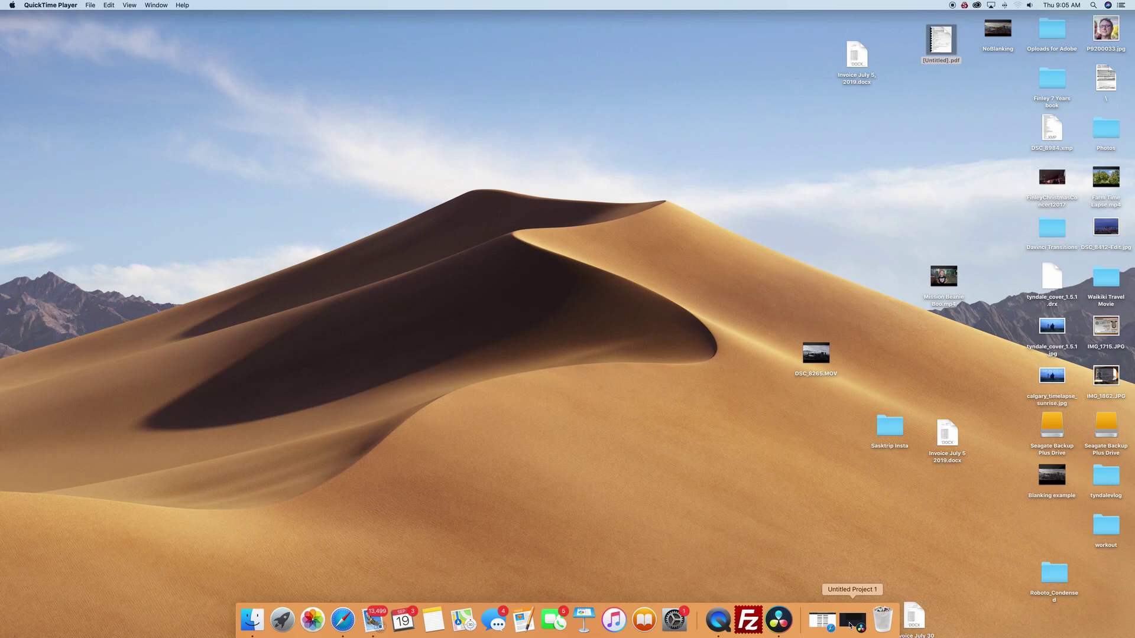
# Step: Restore the Untitled Project 1 window in DaVinci Resolve from the Dock
pyautogui.click(854, 622)
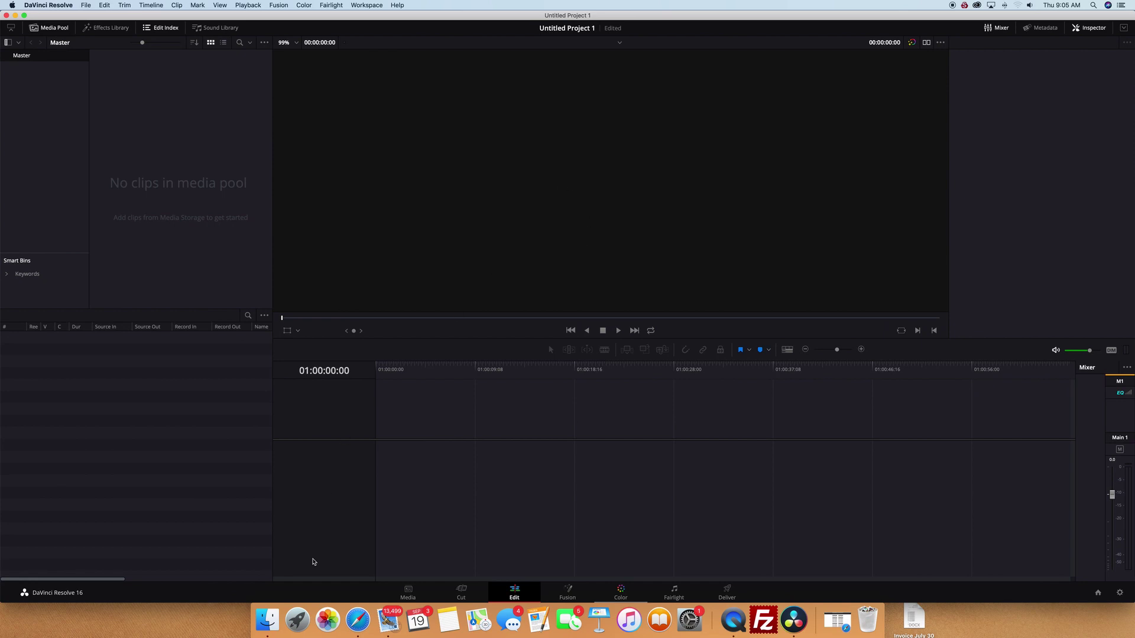
# Step: Bring the Scotsmans1 video from Timelapse Raw Files into the Media Pool and onto a timeline
pyautogui.click(268, 620)
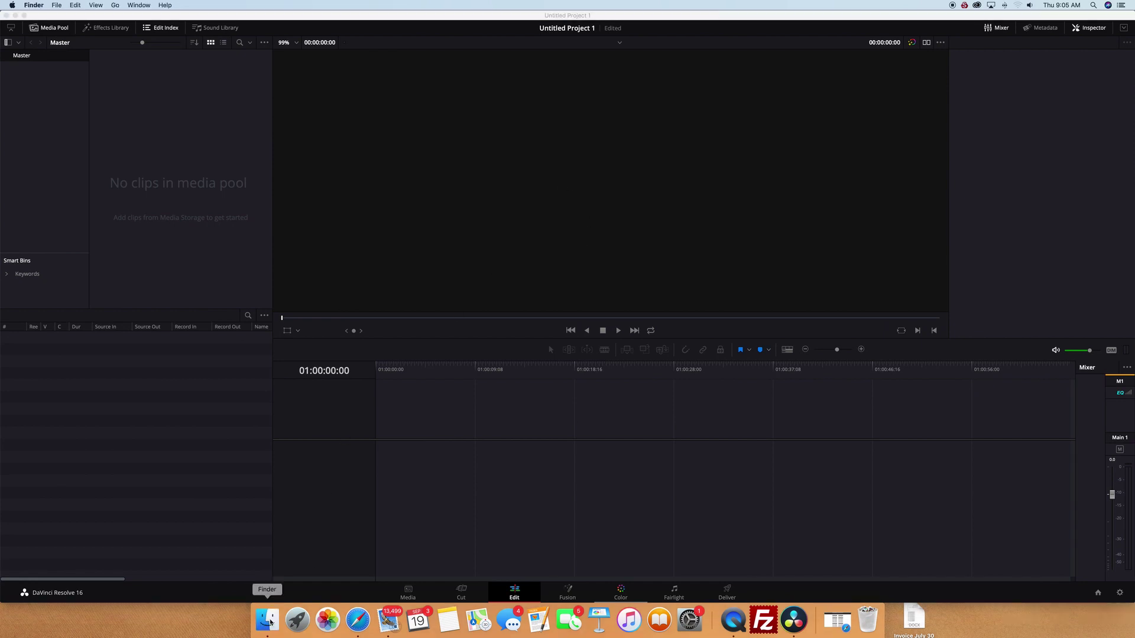
pyautogui.click(438, 268)
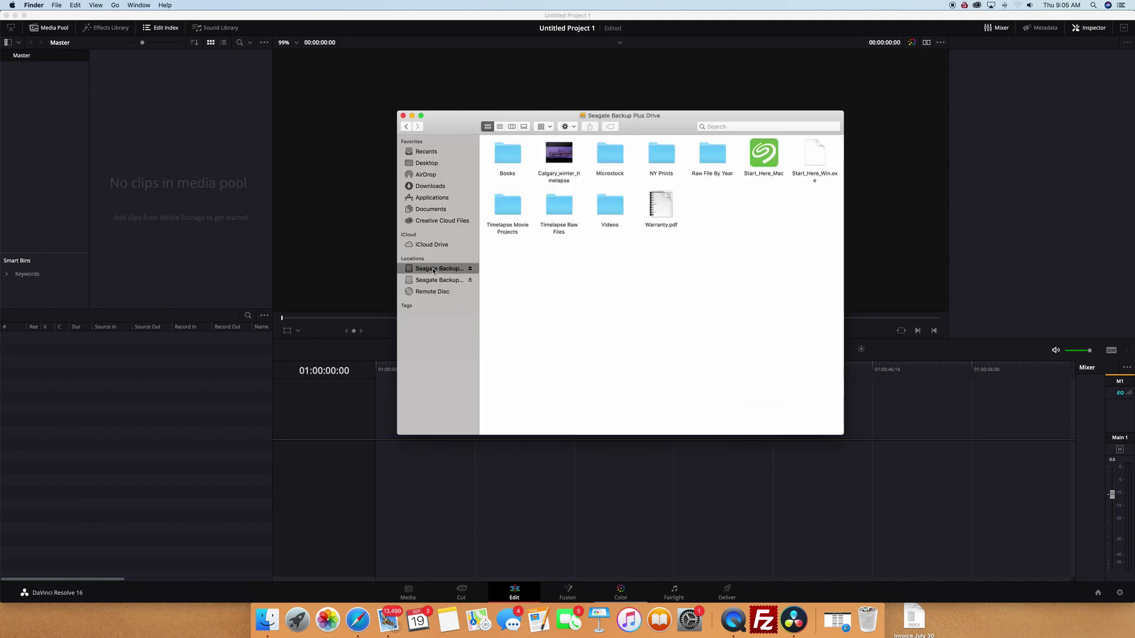
pyautogui.doubleClick(557, 206)
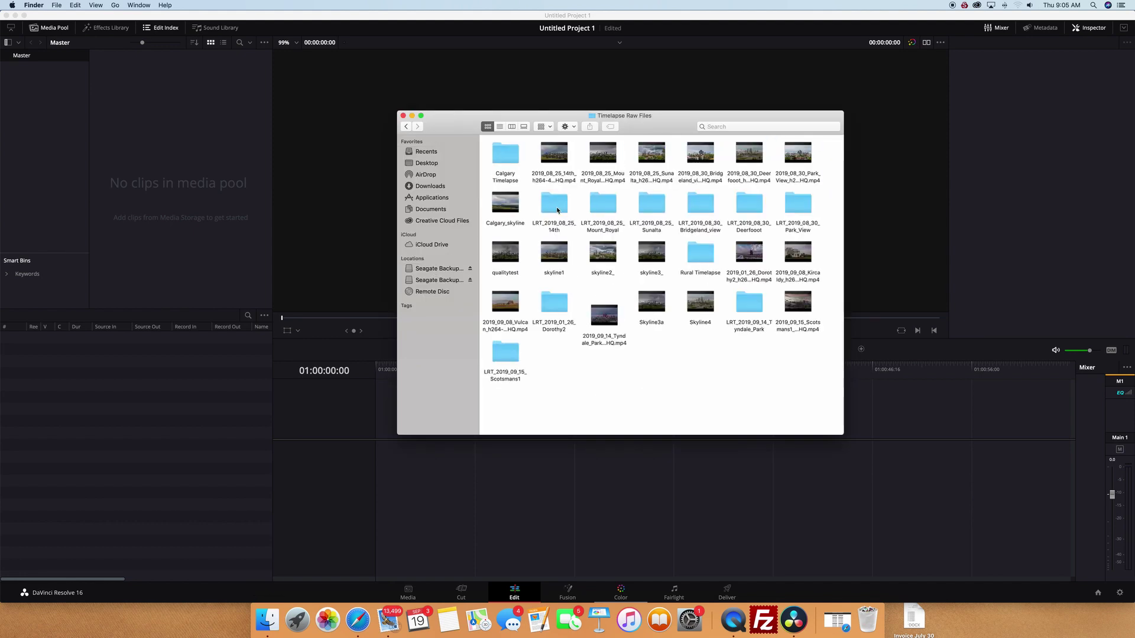
pyautogui.moveTo(797, 302); pyautogui.dragTo(171, 160)
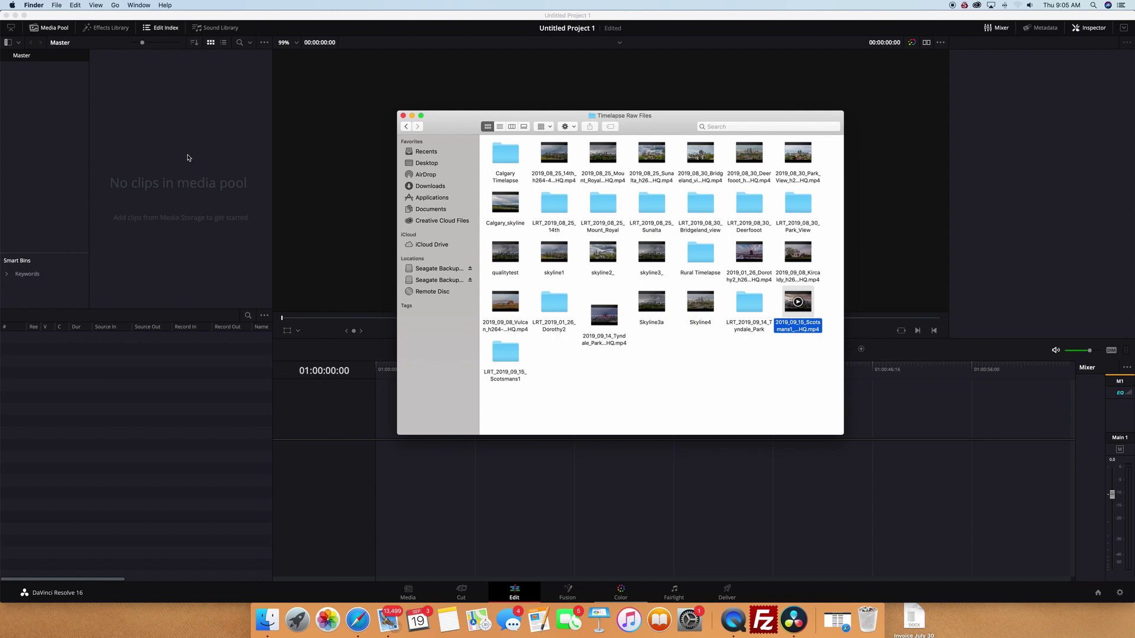
pyautogui.click(412, 115)
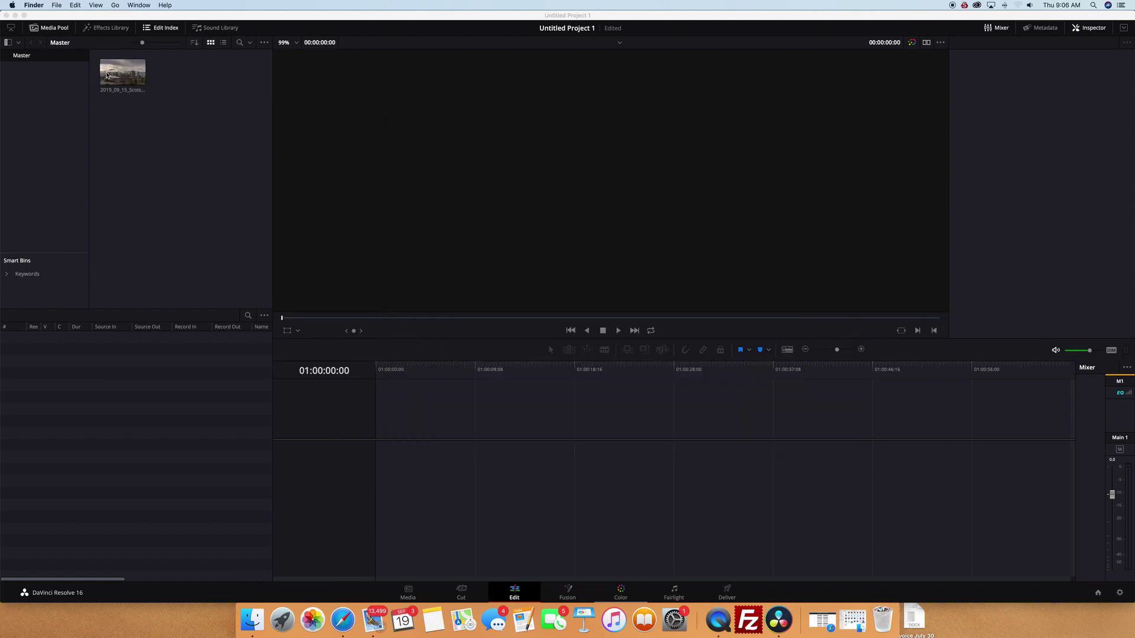
pyautogui.moveTo(104, 75); pyautogui.dragTo(384, 447)
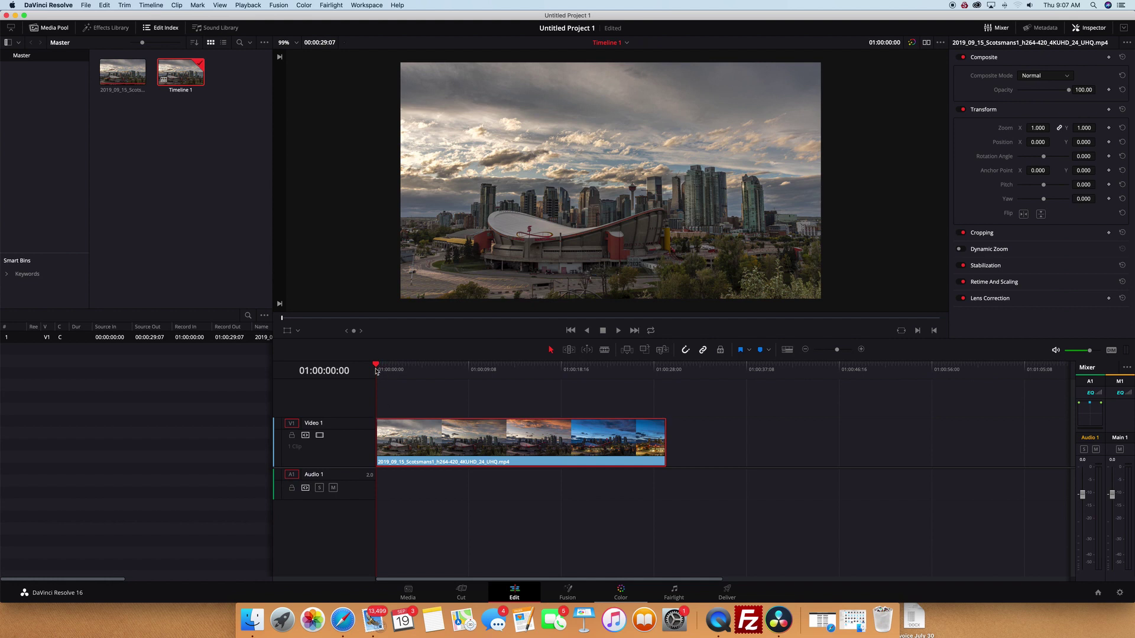
# Step: Show the Timeline menu's Output Blanking aspect ratio choices
pyautogui.click(146, 7)
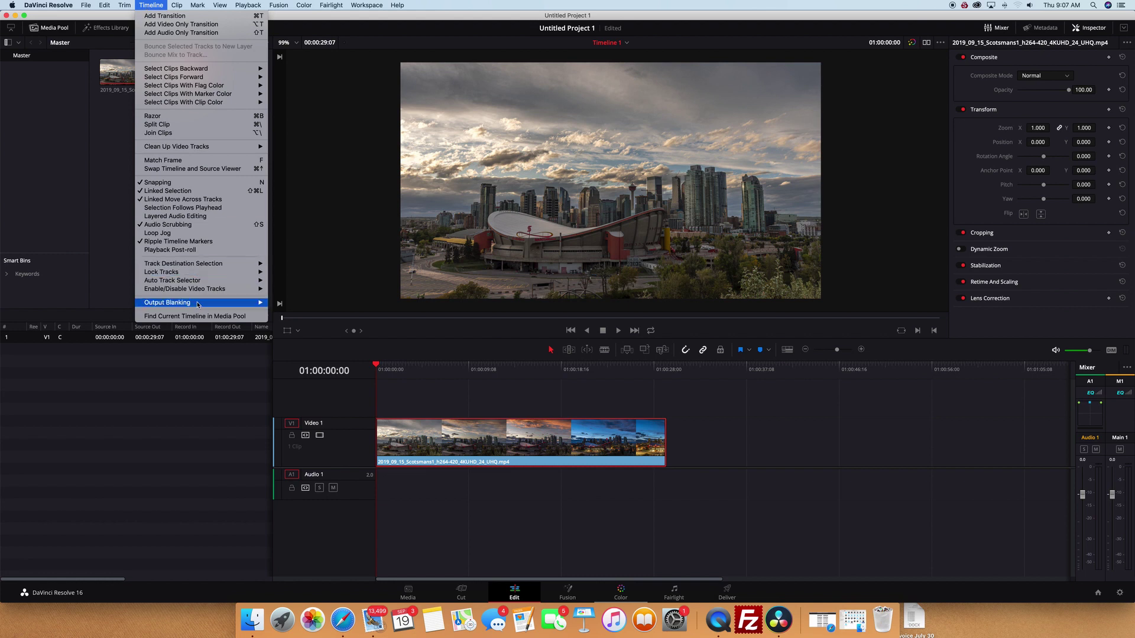
pyautogui.moveTo(199, 305)
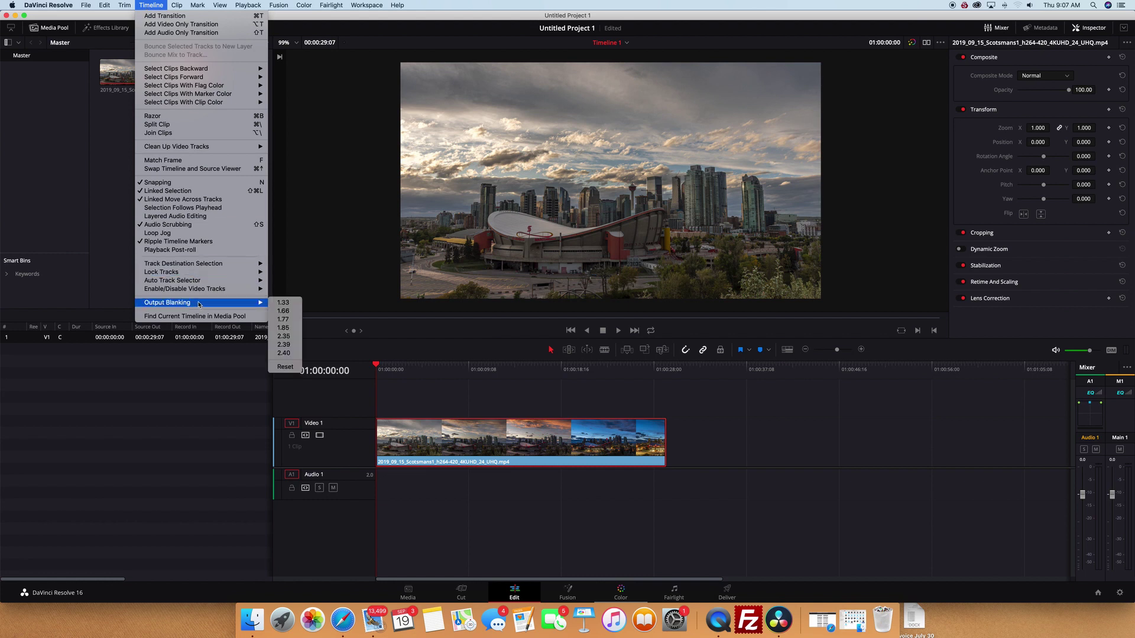
# Step: Letterbox the timeline output to 2.40 and switch to the Color page
pyautogui.click(283, 353)
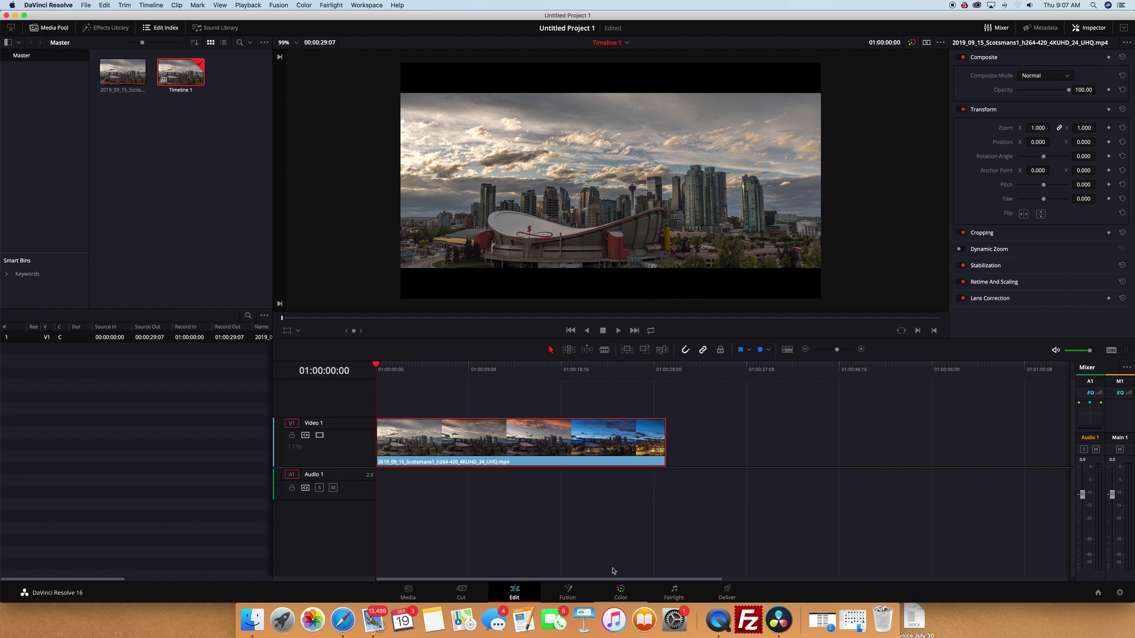
pyautogui.click(620, 593)
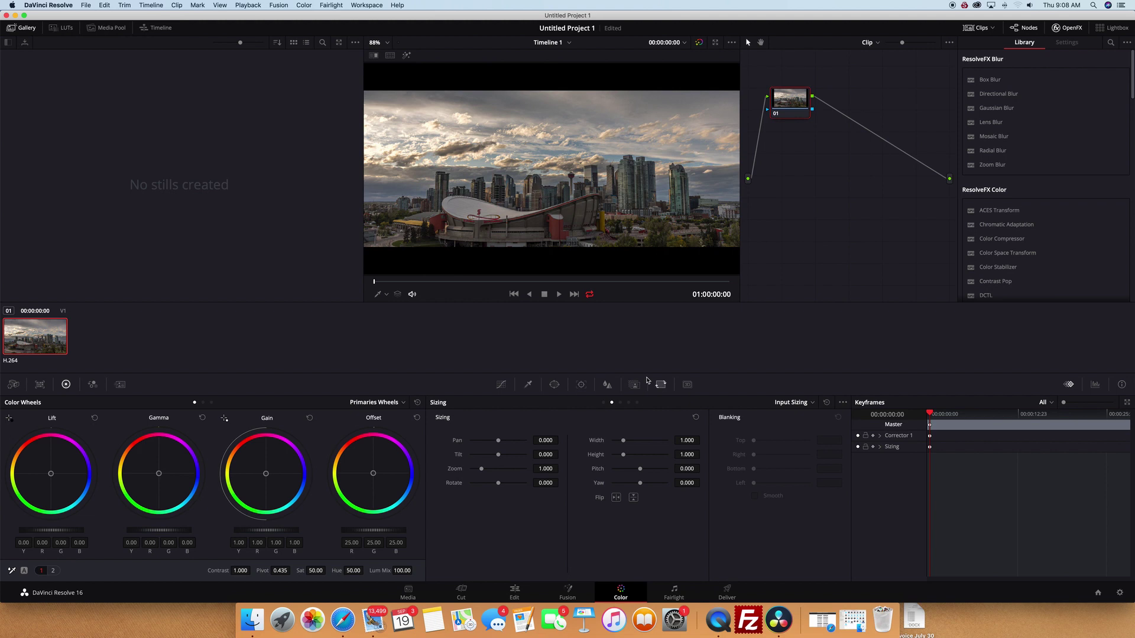
# Step: Set the clip's Sizing Tilt to 119.880 and go back to the Edit page
pyautogui.moveTo(498, 455); pyautogui.dragTo(501, 456)
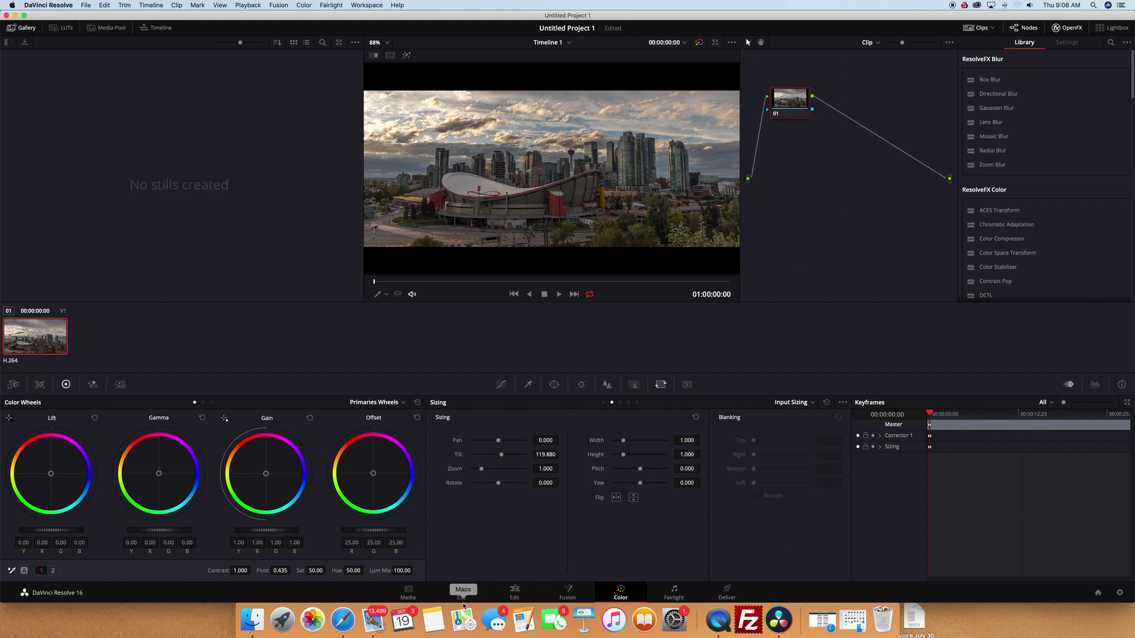
pyautogui.click(514, 592)
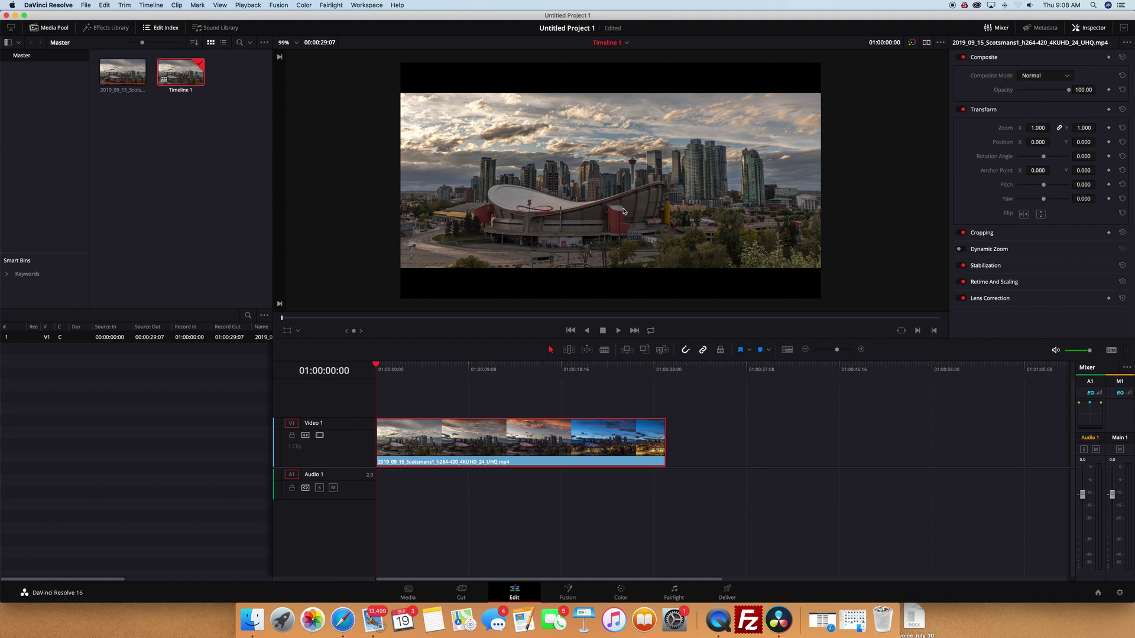
pyautogui.click(726, 592)
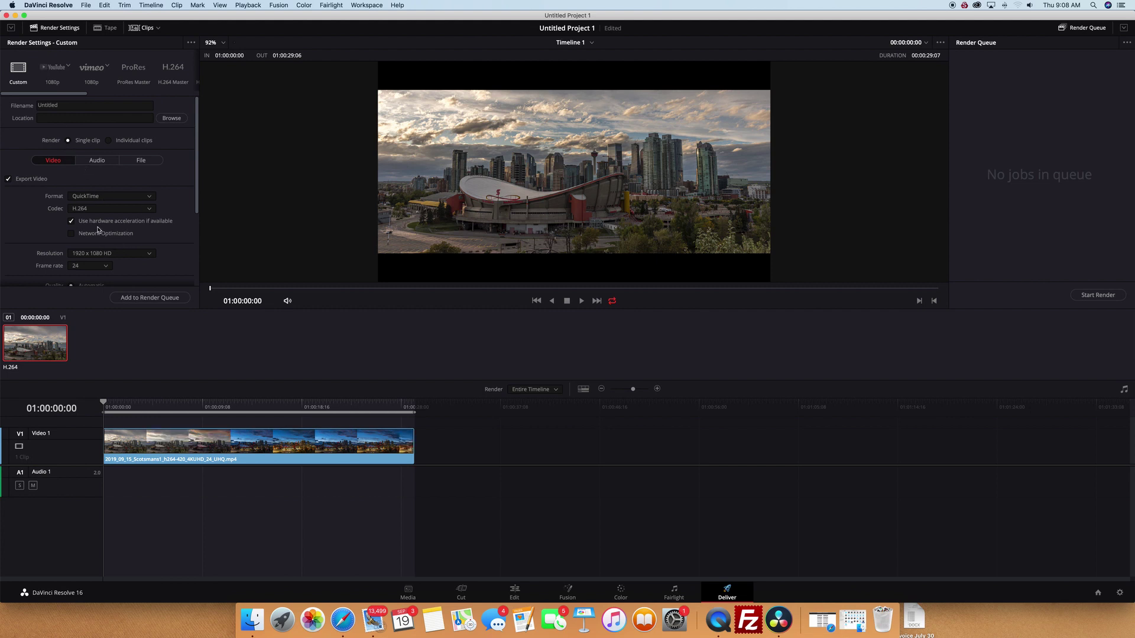
pyautogui.scroll(-1, 98, 232)
pyautogui.scroll(-1, 98, 232)
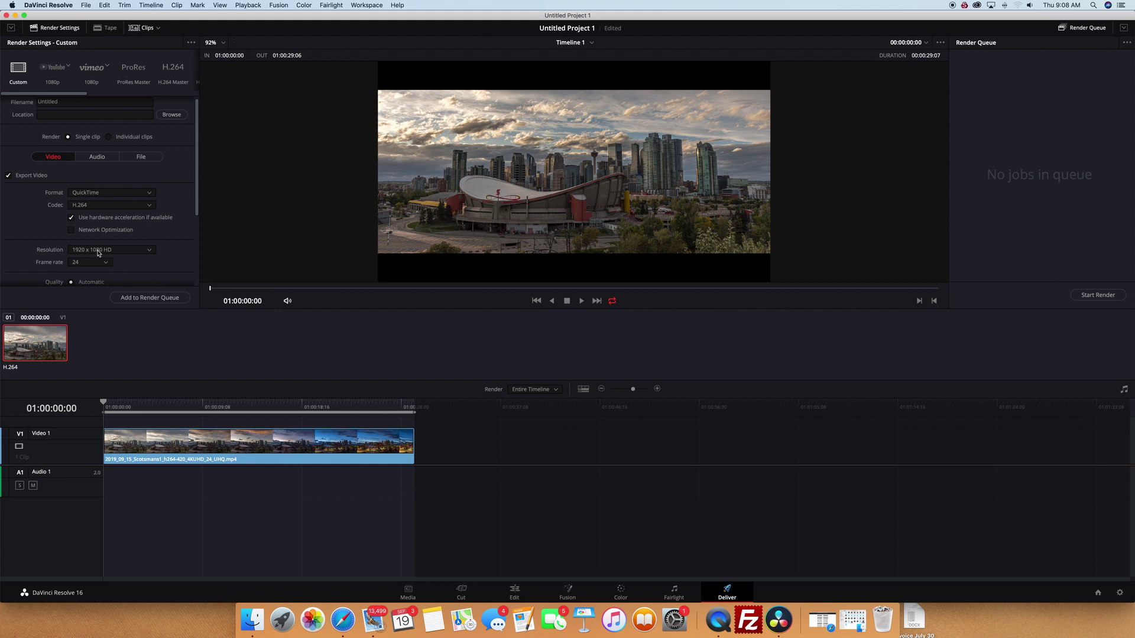
pyautogui.scroll(2, 787, 136)
pyautogui.scroll(-3, 796, 140)
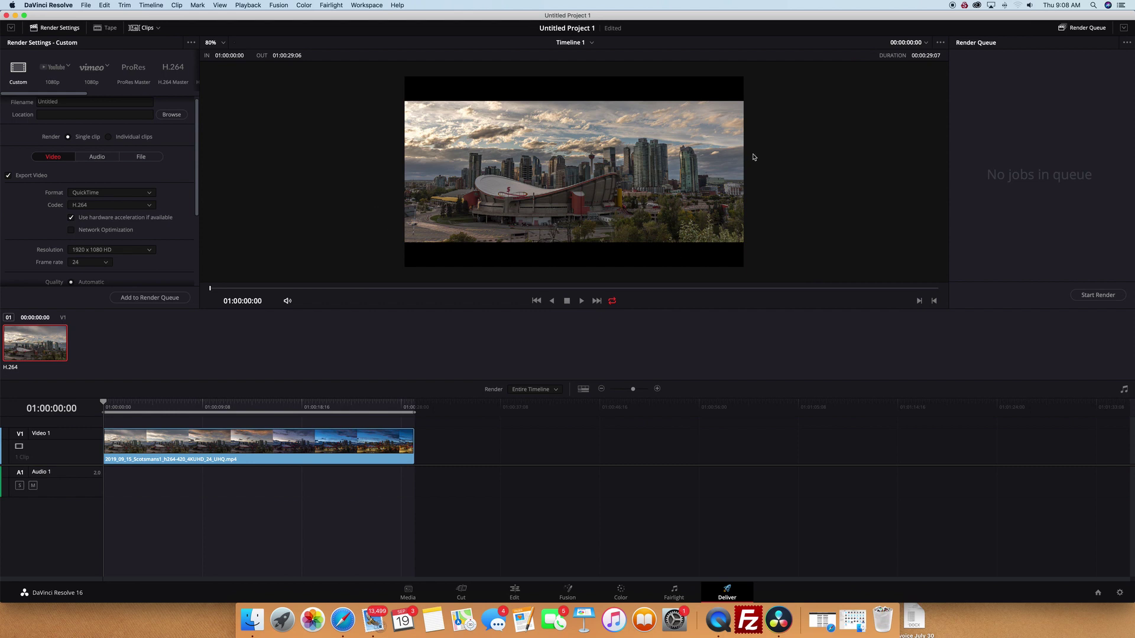
pyautogui.scroll(1, 762, 121)
pyautogui.scroll(-2, 789, 147)
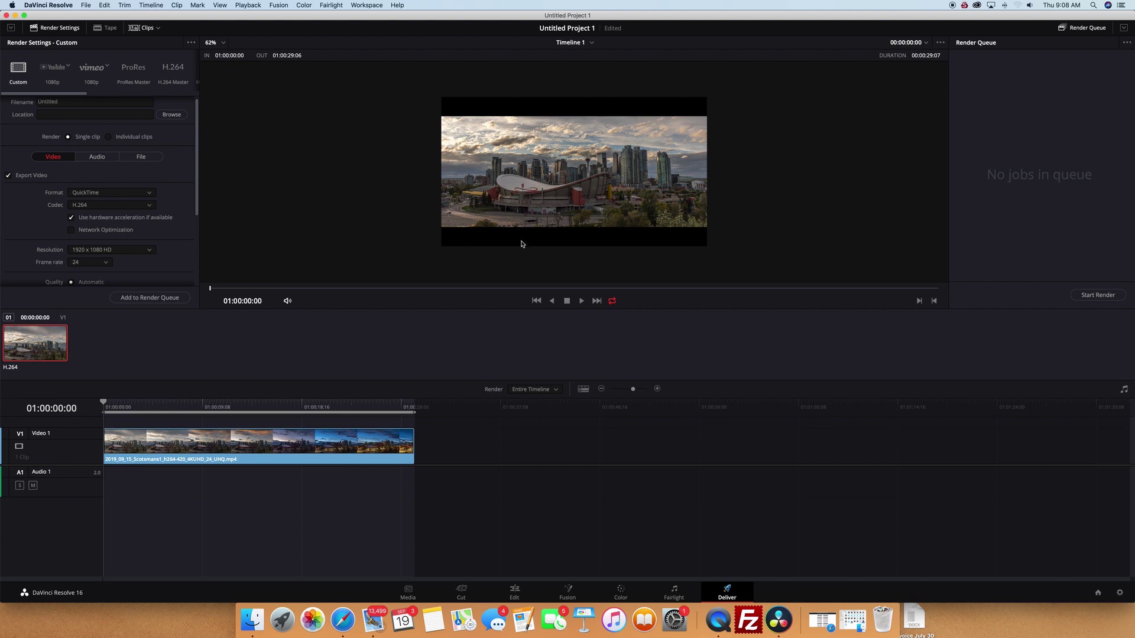
pyautogui.scroll(-3, 816, 168)
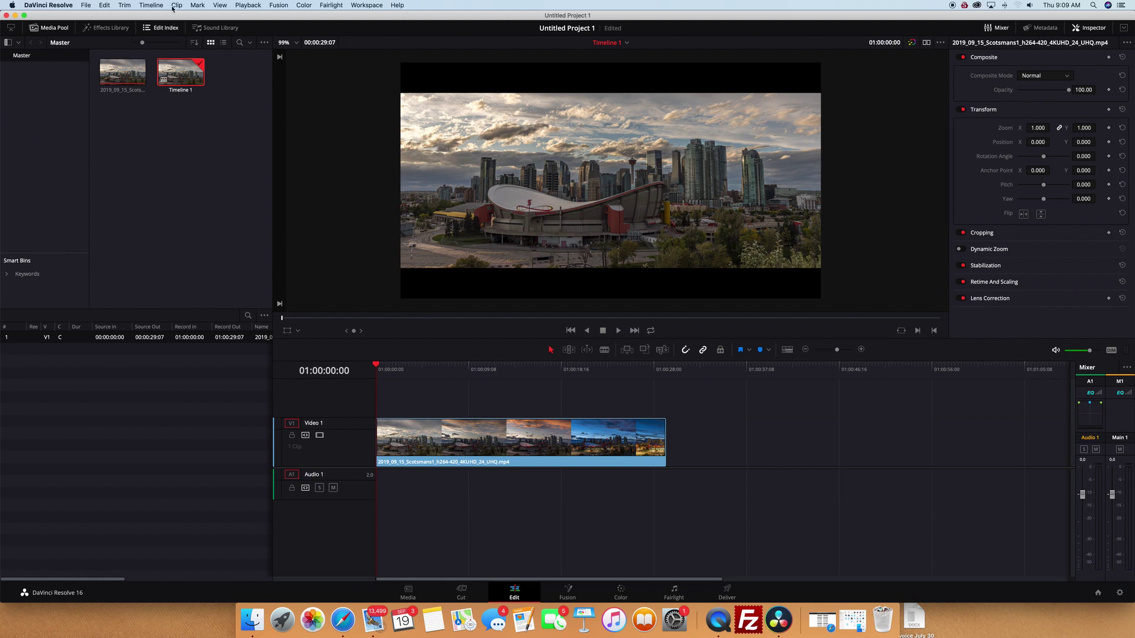
# Step: Reset Output Blanking, return the clip's Tilt to 0 on the Color page, then go back to Edit
pyautogui.click(152, 5)
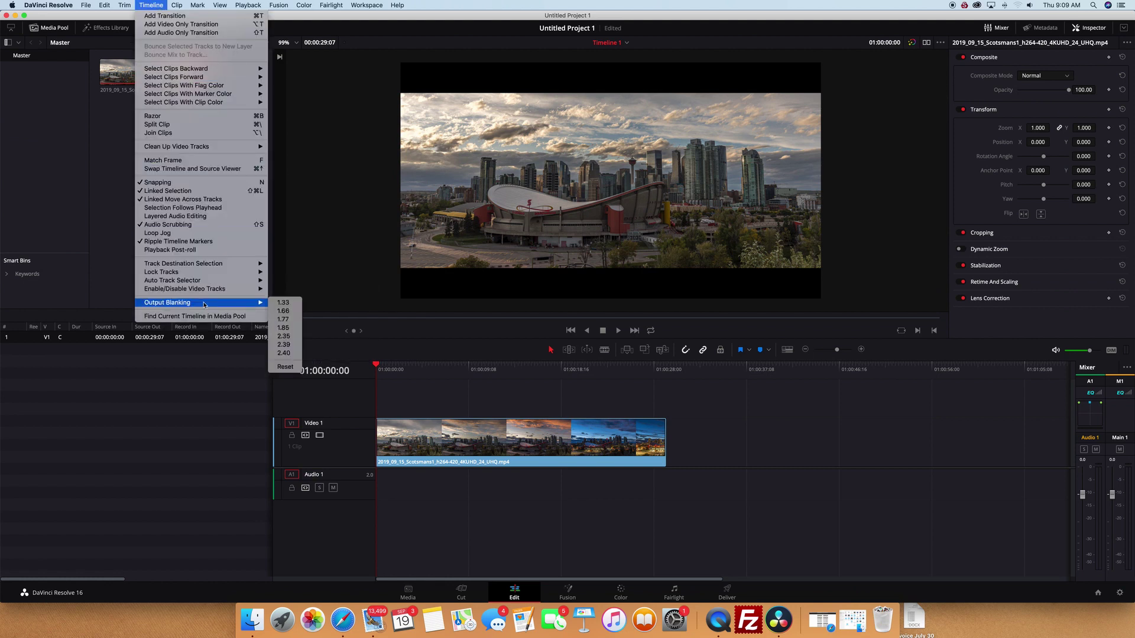
pyautogui.click(292, 368)
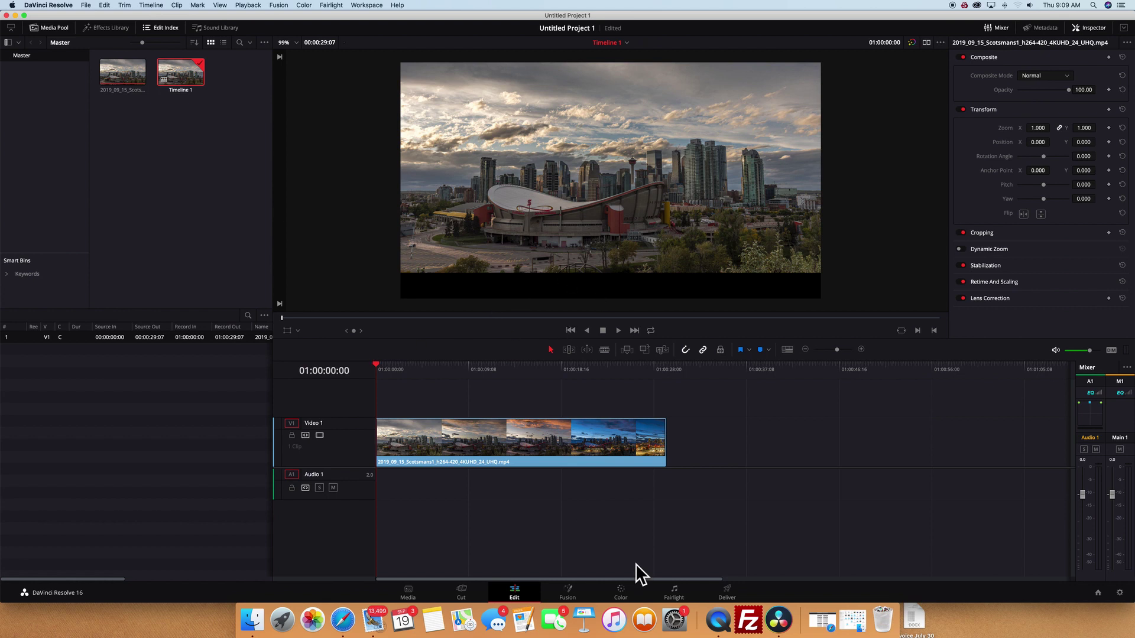
pyautogui.click(621, 592)
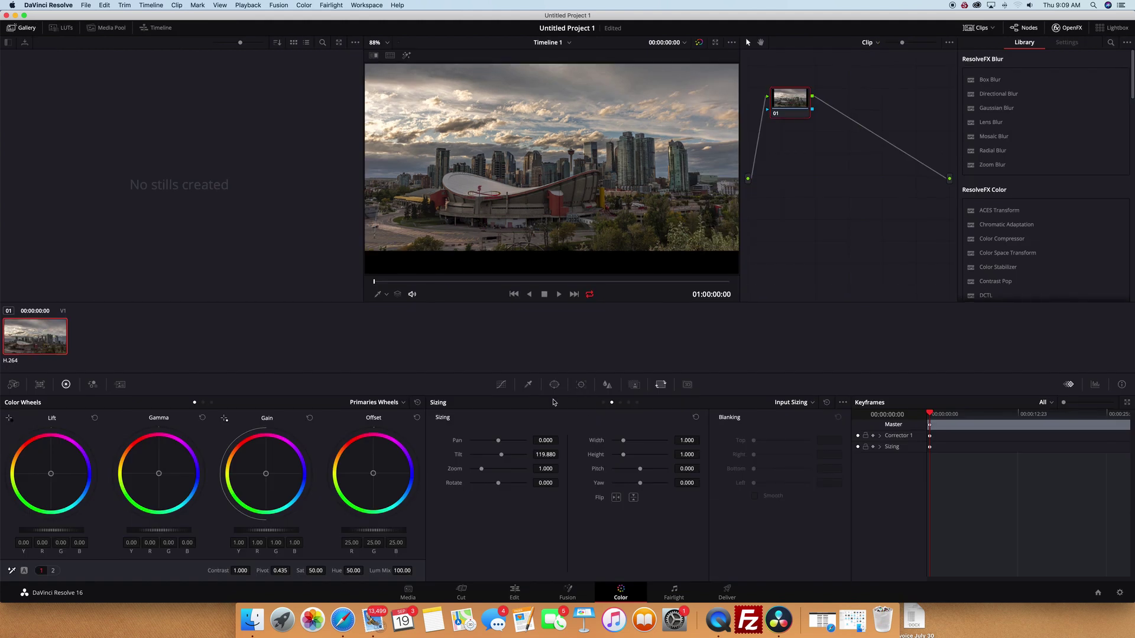
pyautogui.doubleClick(459, 455)
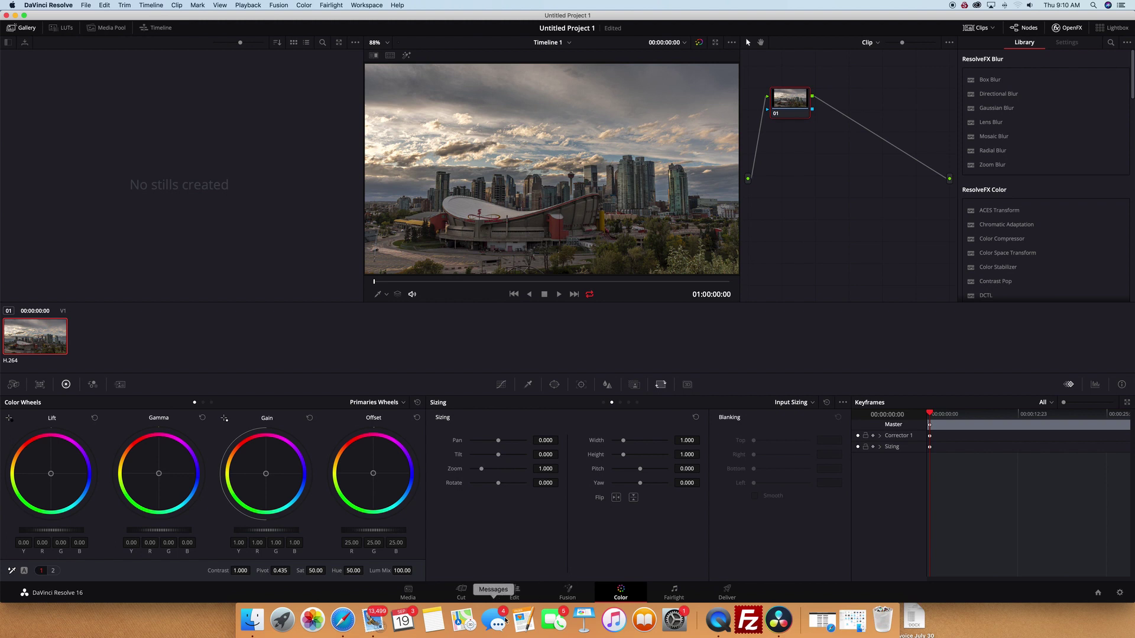
pyautogui.click(518, 600)
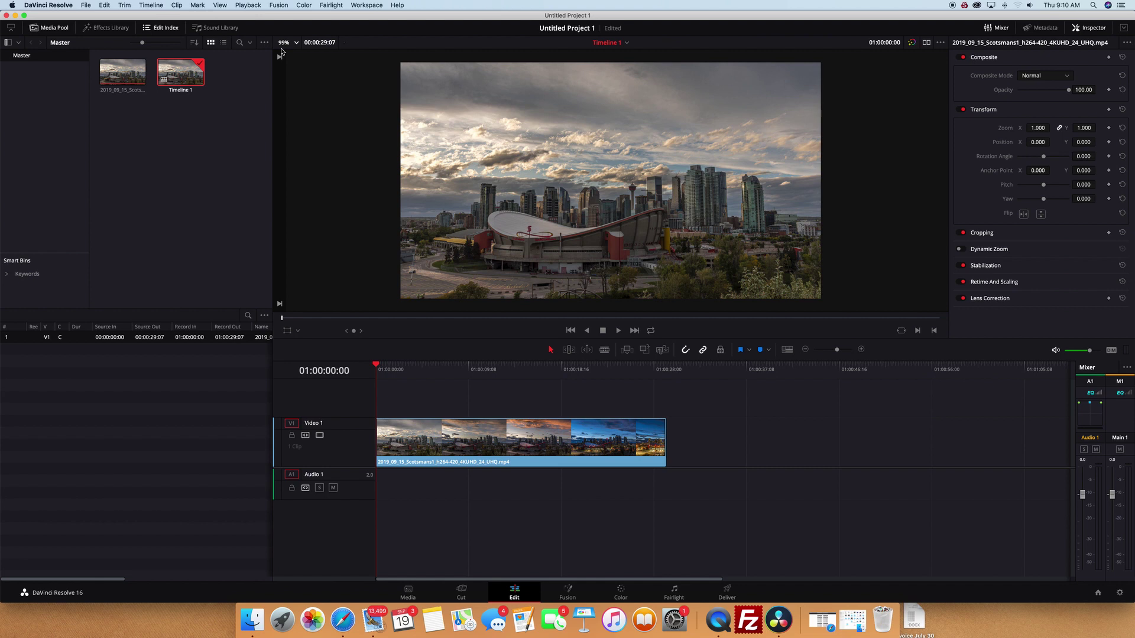
# Step: Change the timeline resolution from 1920 x 1080 to 1920 x 800 in Project Settings and save
pyautogui.click(87, 6)
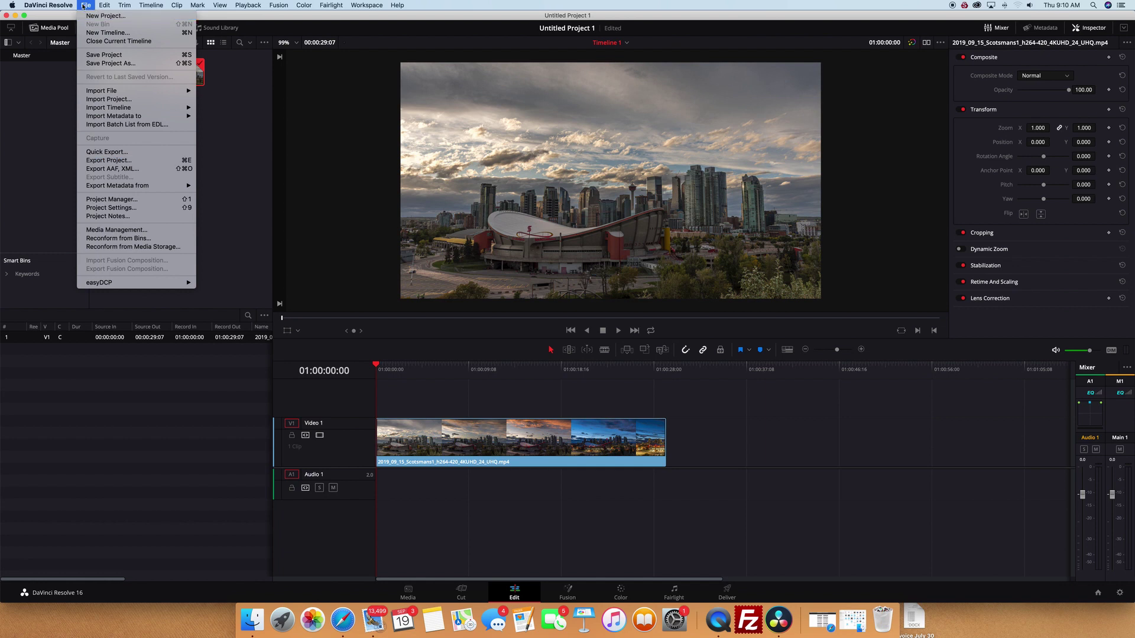
pyautogui.click(115, 211)
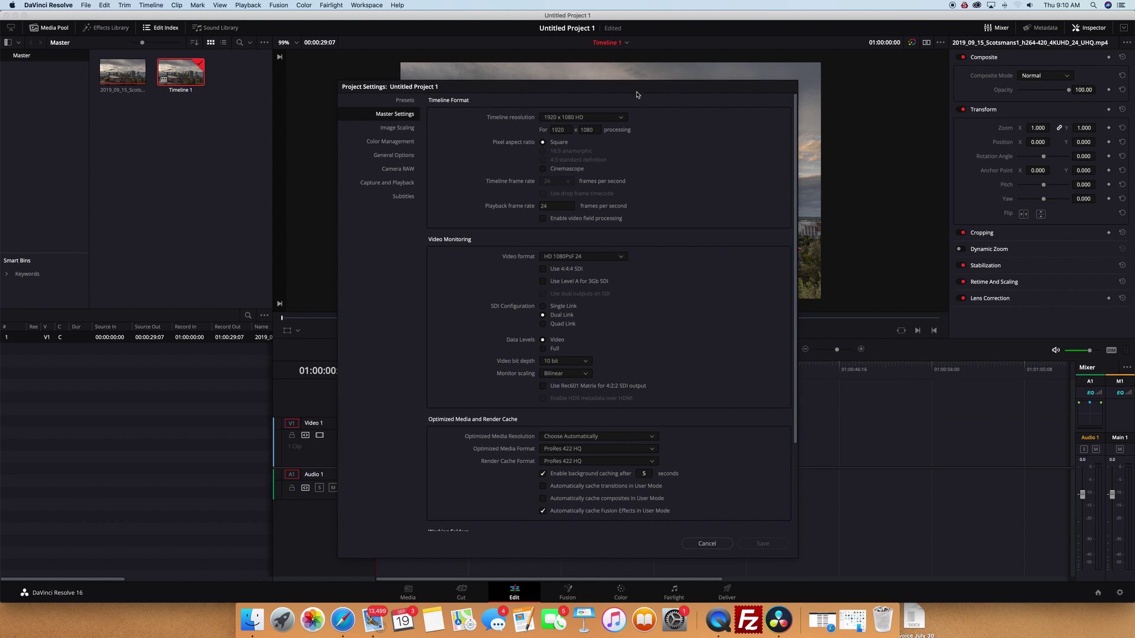
pyautogui.moveTo(636, 92); pyautogui.dragTo(665, 184)
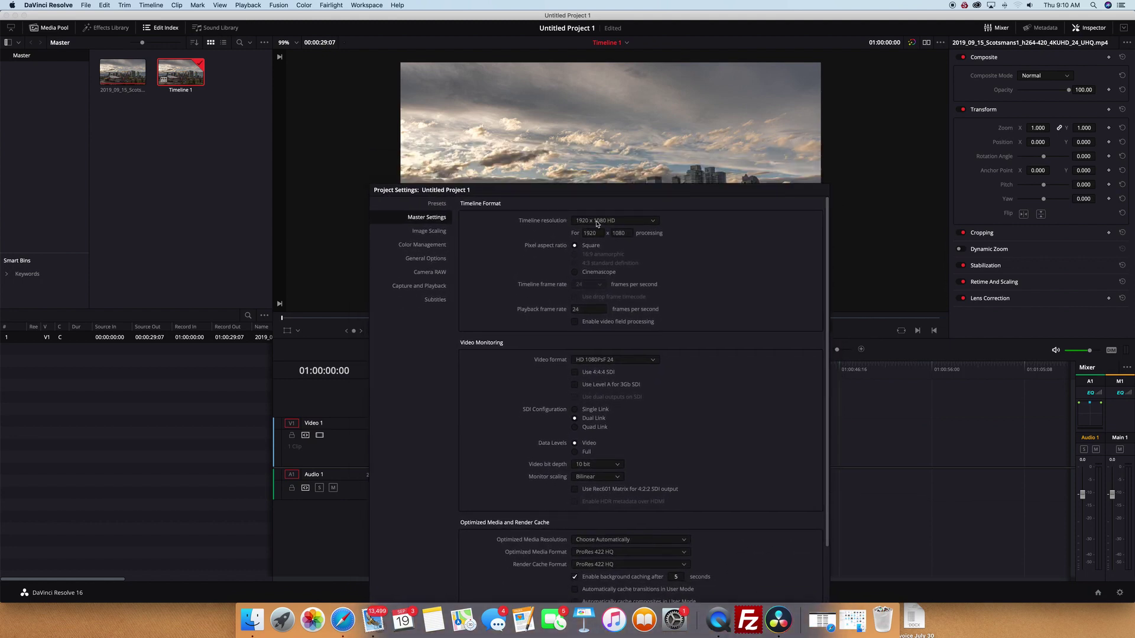
pyautogui.click(628, 234)
pyautogui.moveTo(621, 235); pyautogui.dragTo(611, 235)
pyautogui.press('BackSpace')
pyautogui.moveTo(685, 198); pyautogui.dragTo(655, 84)
pyautogui.click(758, 536)
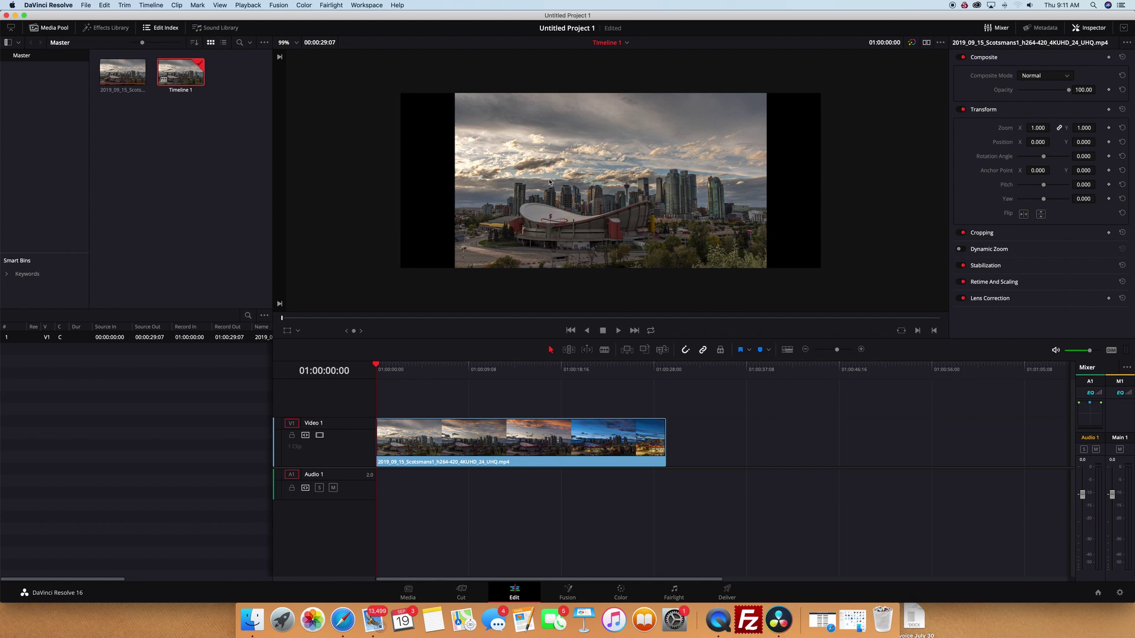
# Step: Set Image Scaling for mismatched resolution files to 'Scale full frame with crop' and save
pyautogui.click(85, 6)
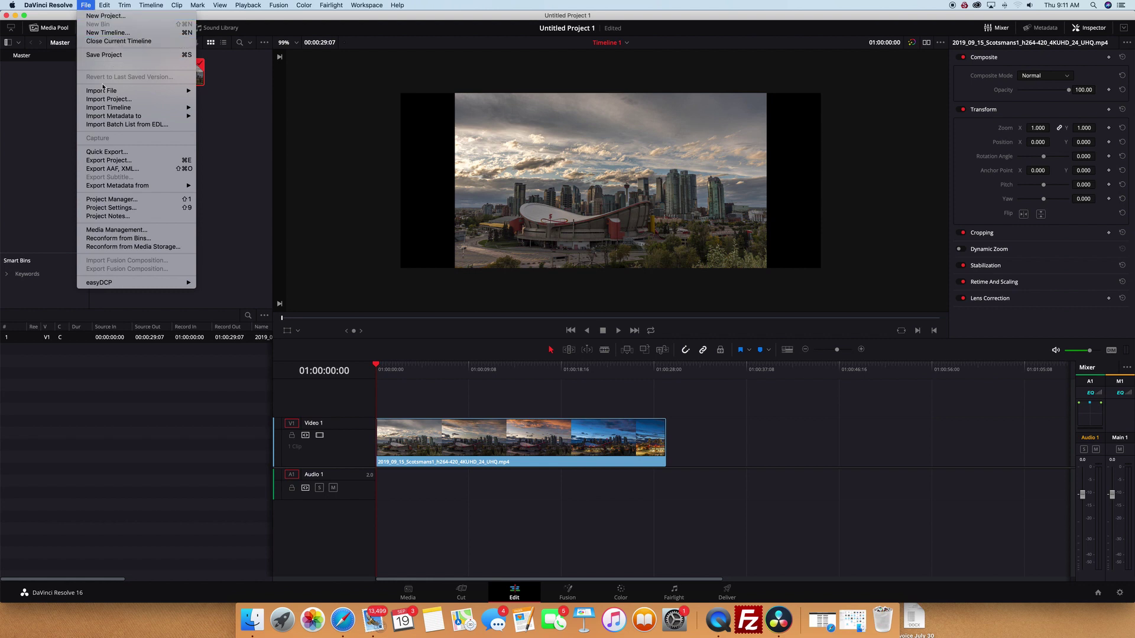
pyautogui.click(131, 208)
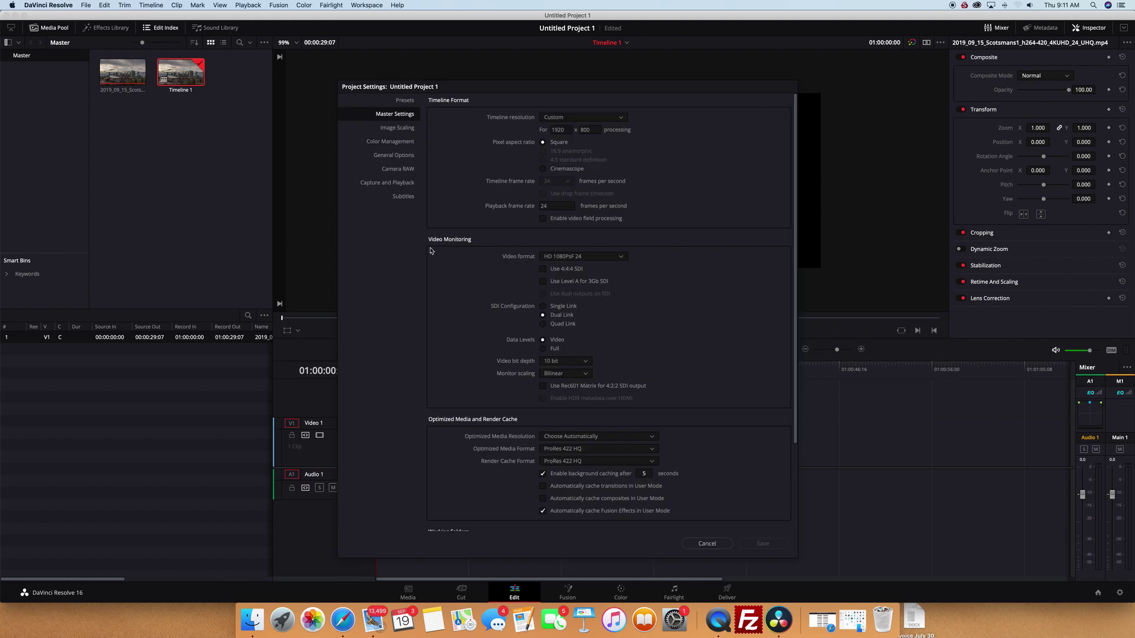
pyautogui.click(397, 133)
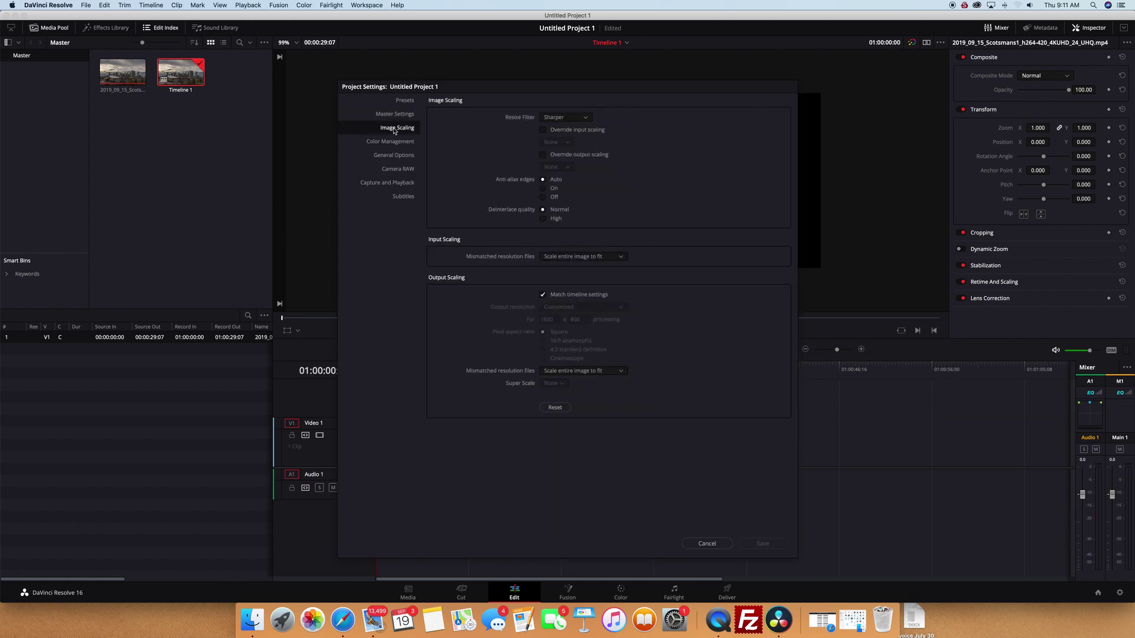
pyautogui.click(576, 258)
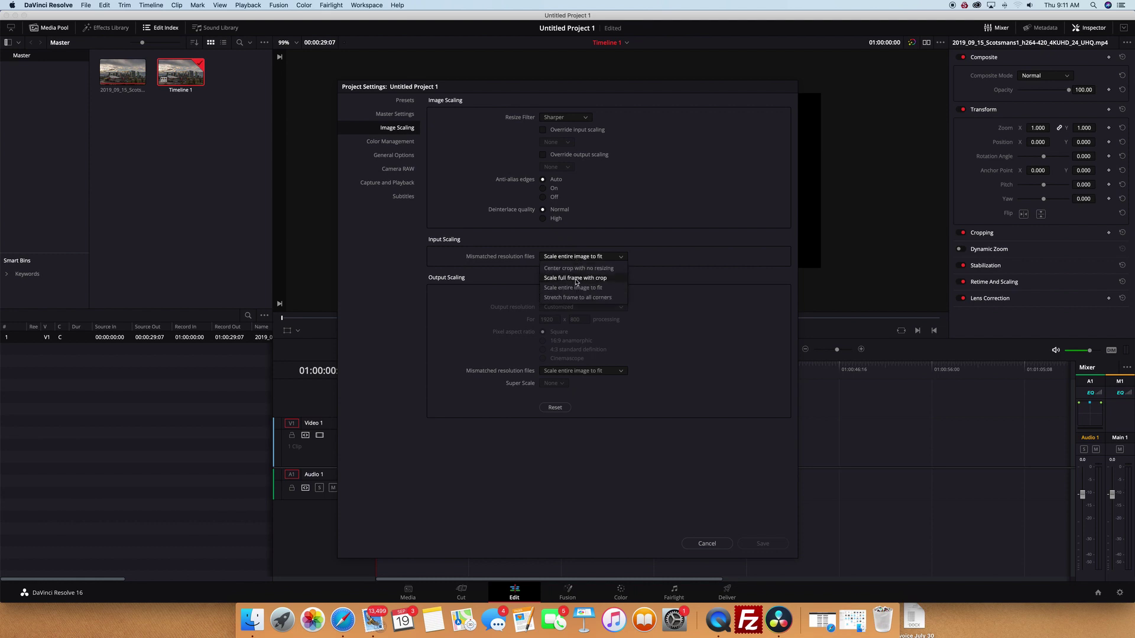
pyautogui.click(575, 278)
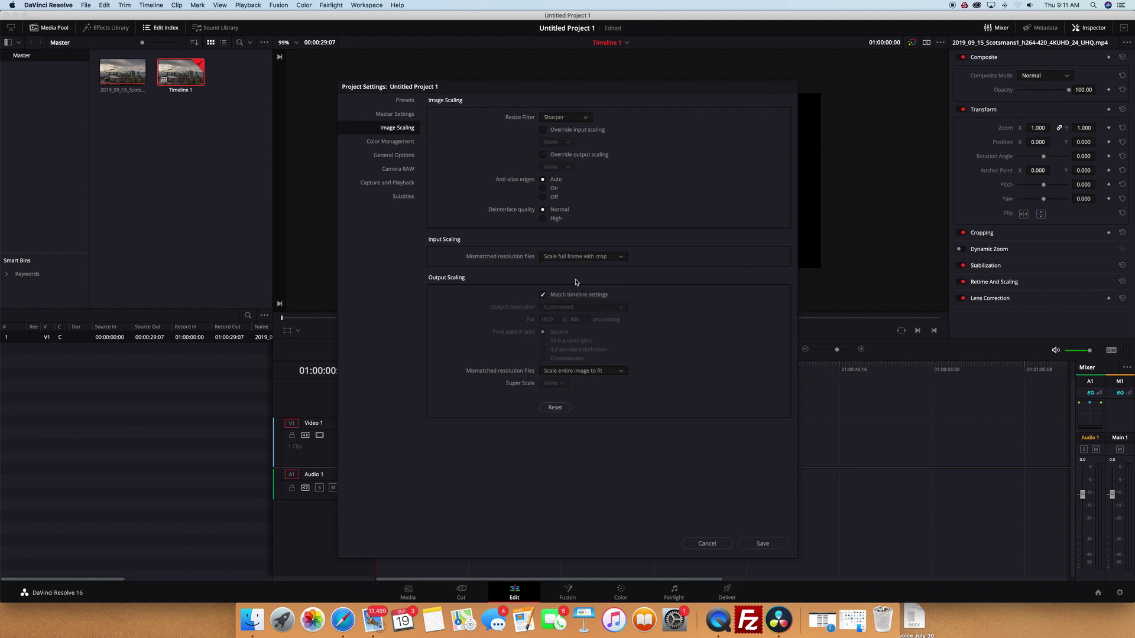
pyautogui.click(758, 543)
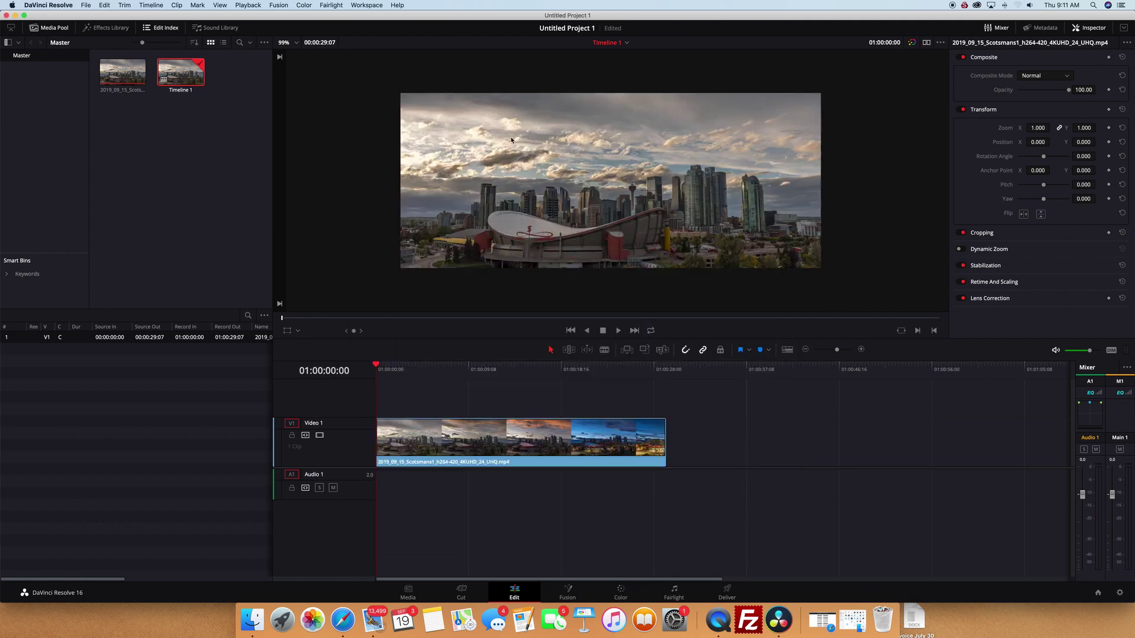
# Step: Set the clip's Sizing Tilt to 114.400 on the Color page, then return to Edit
pyautogui.scroll(-1, 797, 209)
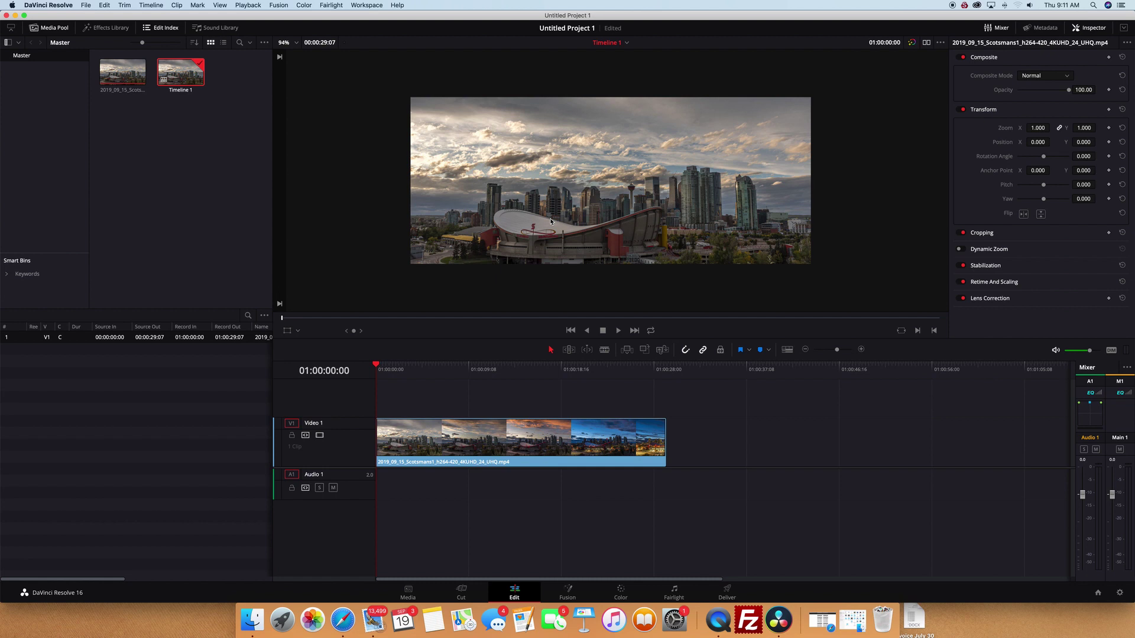
pyautogui.click(621, 591)
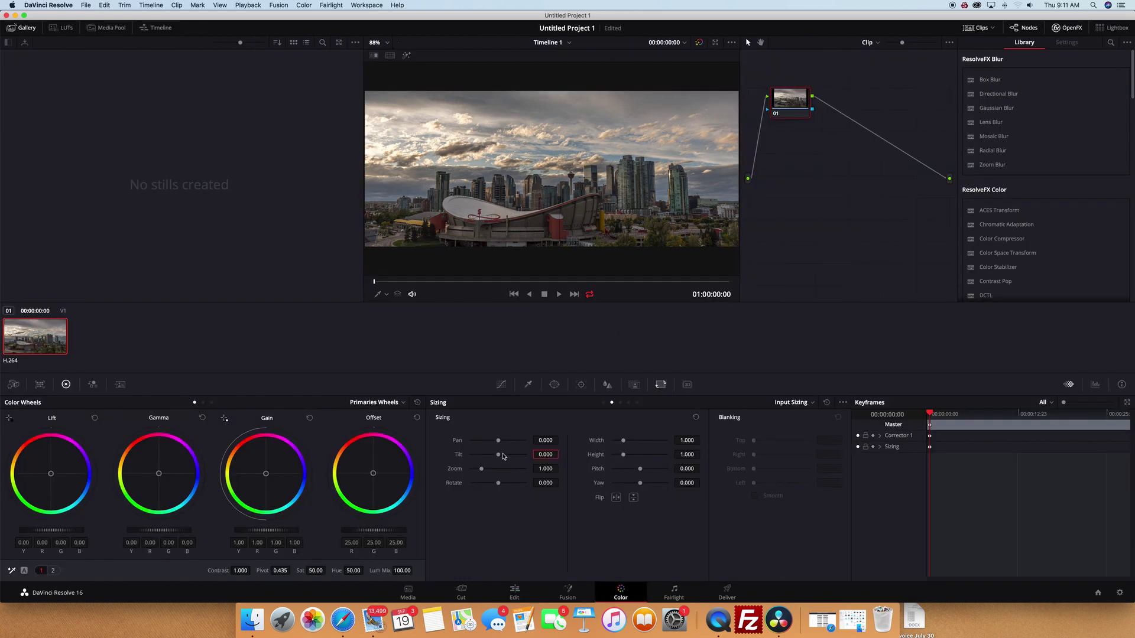
pyautogui.moveTo(499, 455); pyautogui.dragTo(502, 458)
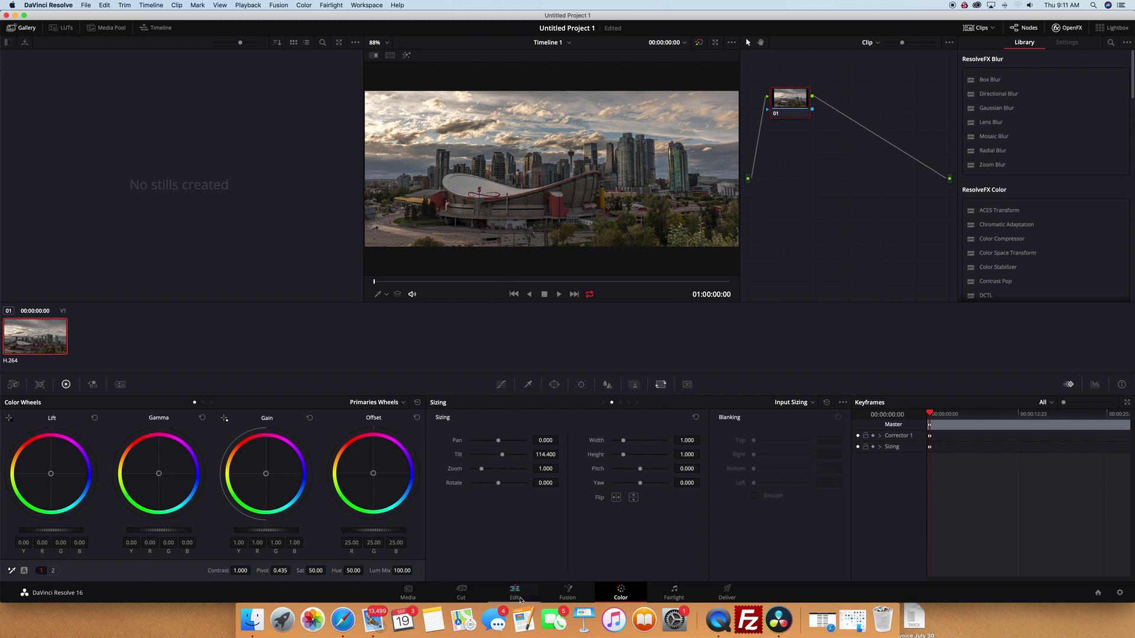
pyautogui.click(515, 593)
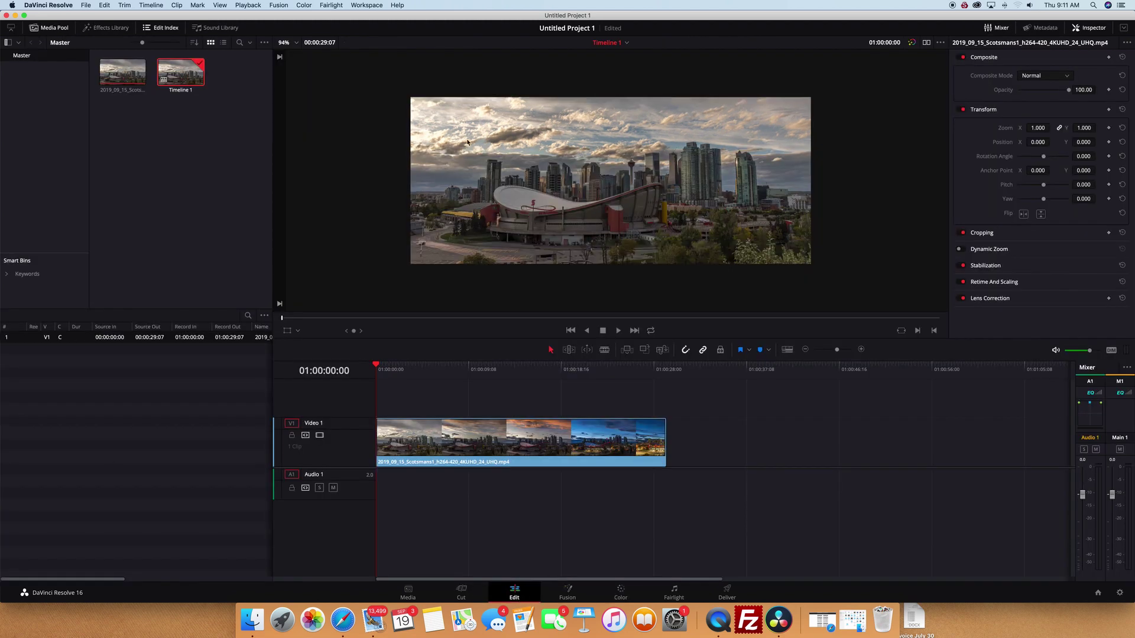
pyautogui.scroll(2, 473, 145)
pyautogui.scroll(-4, 490, 146)
pyautogui.scroll(4, 499, 147)
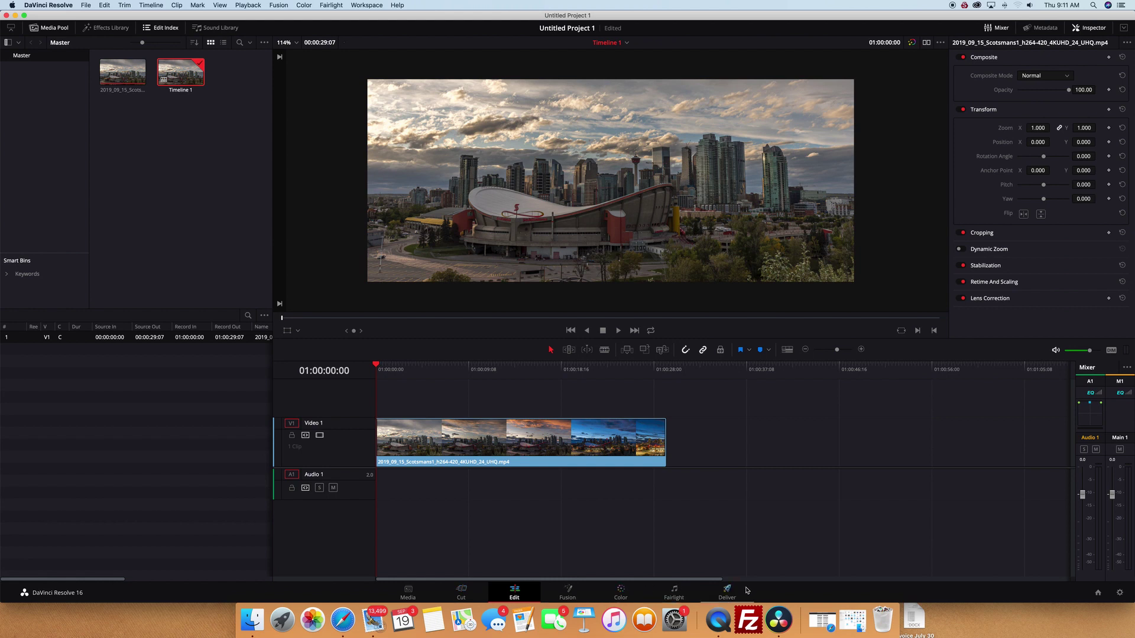
# Step: Review the Deliver page's QuickTime H.264 render settings at 1920 x 800, 24 fps
pyautogui.click(728, 592)
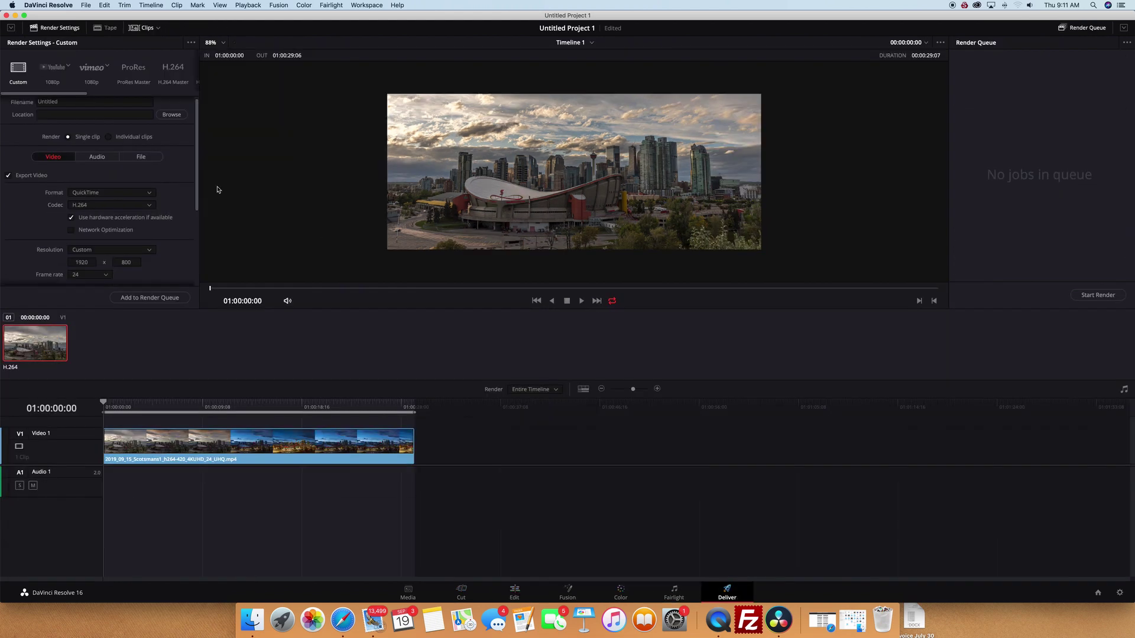
pyautogui.scroll(-1, 166, 203)
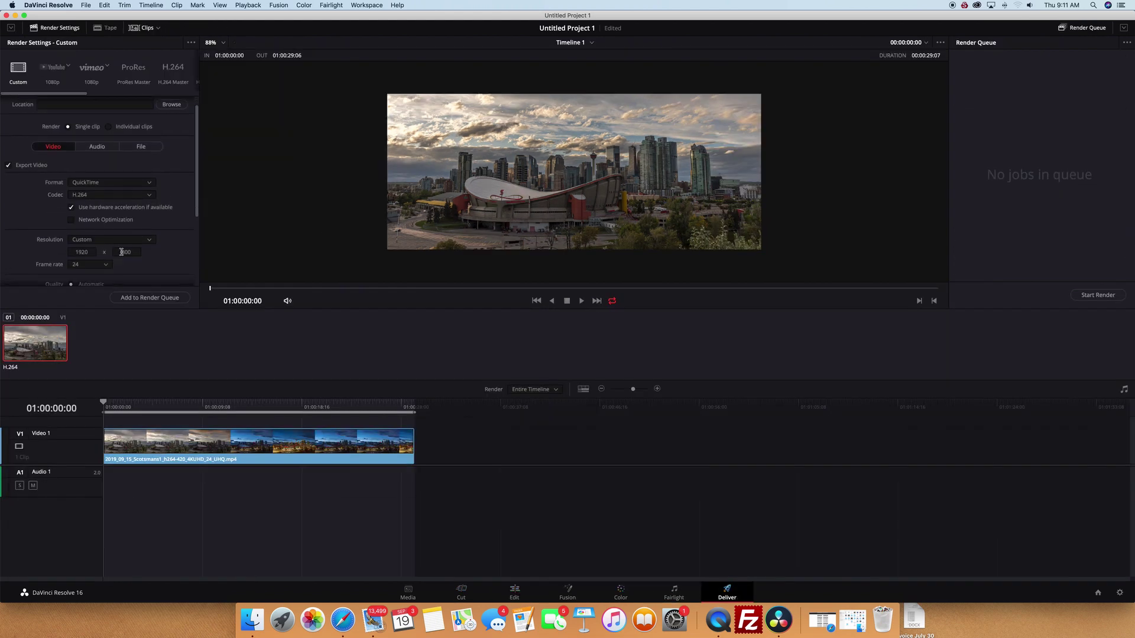
pyautogui.scroll(-5, 121, 251)
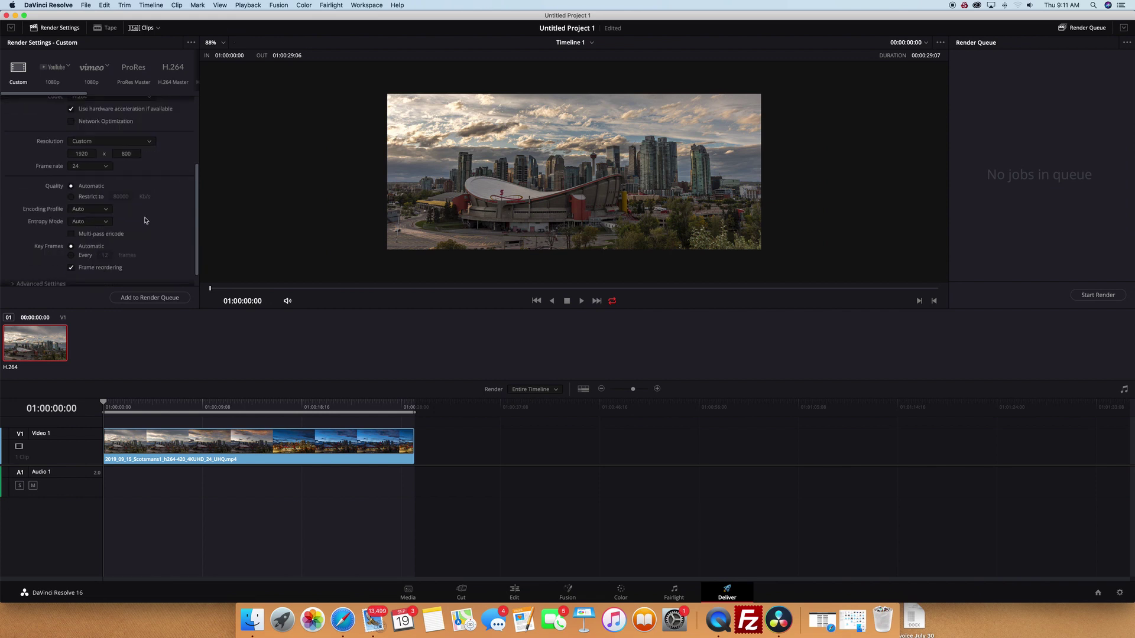
pyautogui.scroll(-1, 146, 221)
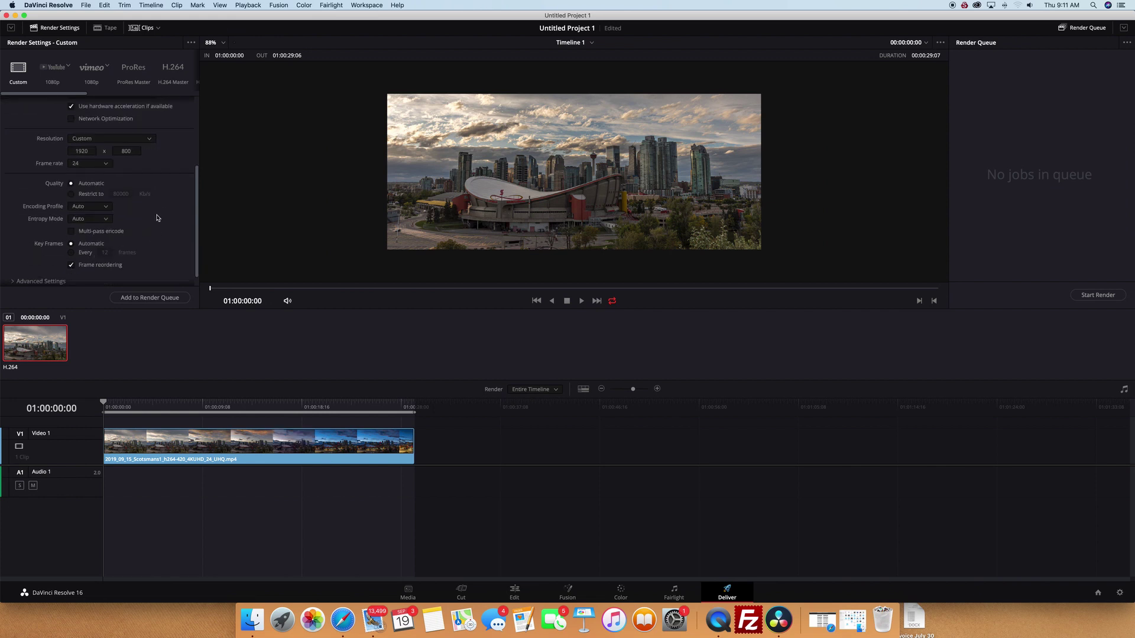
pyautogui.scroll(-2, 158, 218)
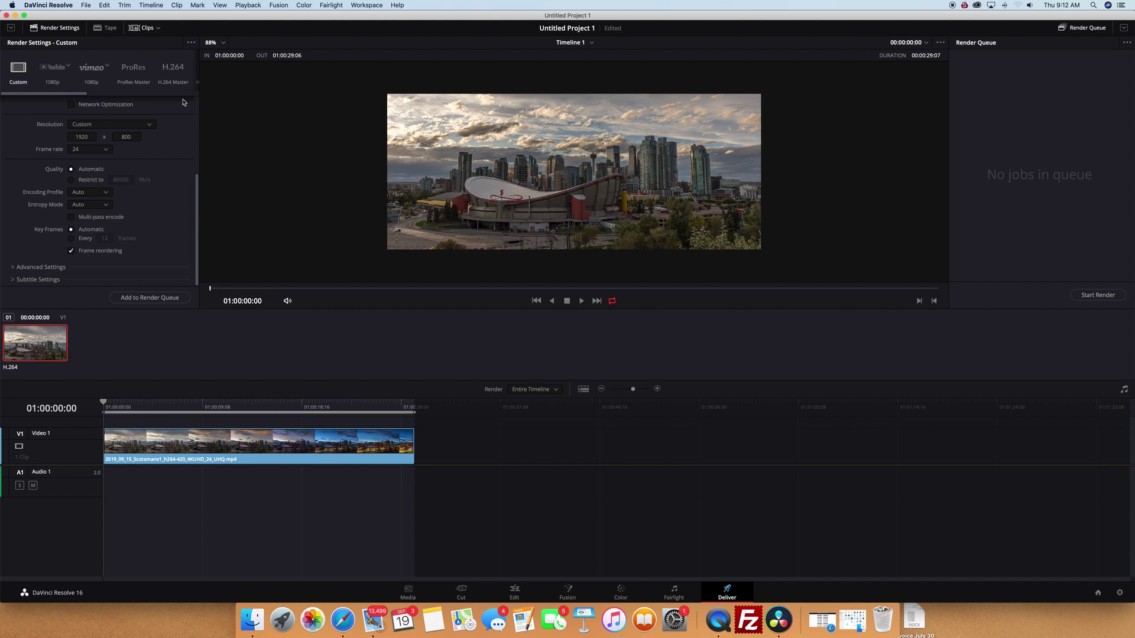
# Step: Open the NoBlanking video from the Desktop in QuickTime Player and move its window aside
pyautogui.click(253, 619)
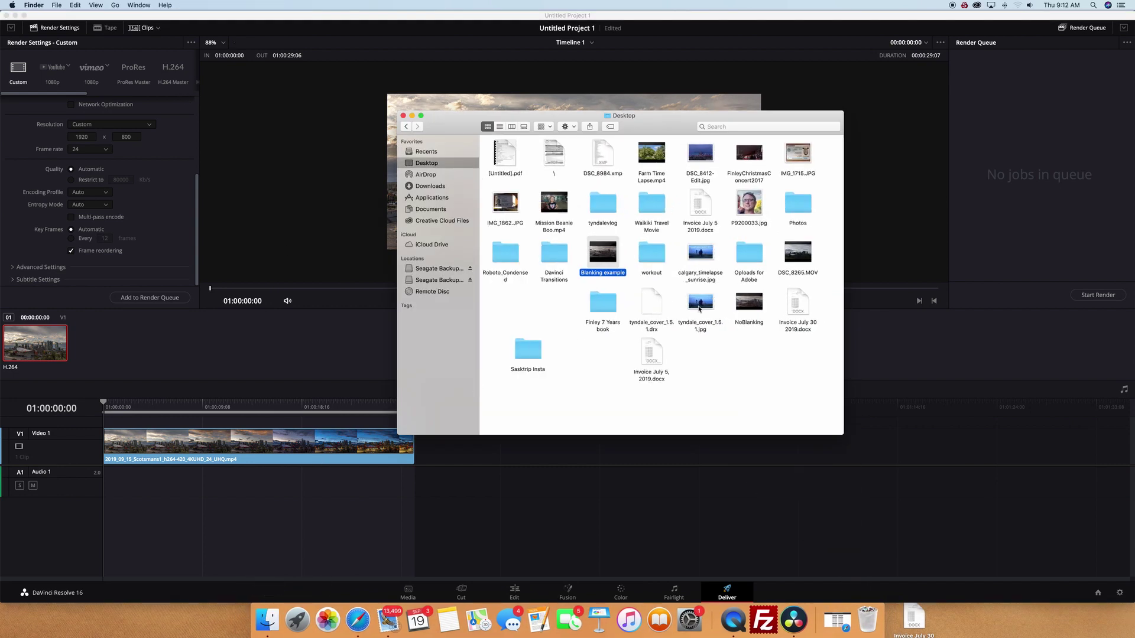
pyautogui.doubleClick(741, 307)
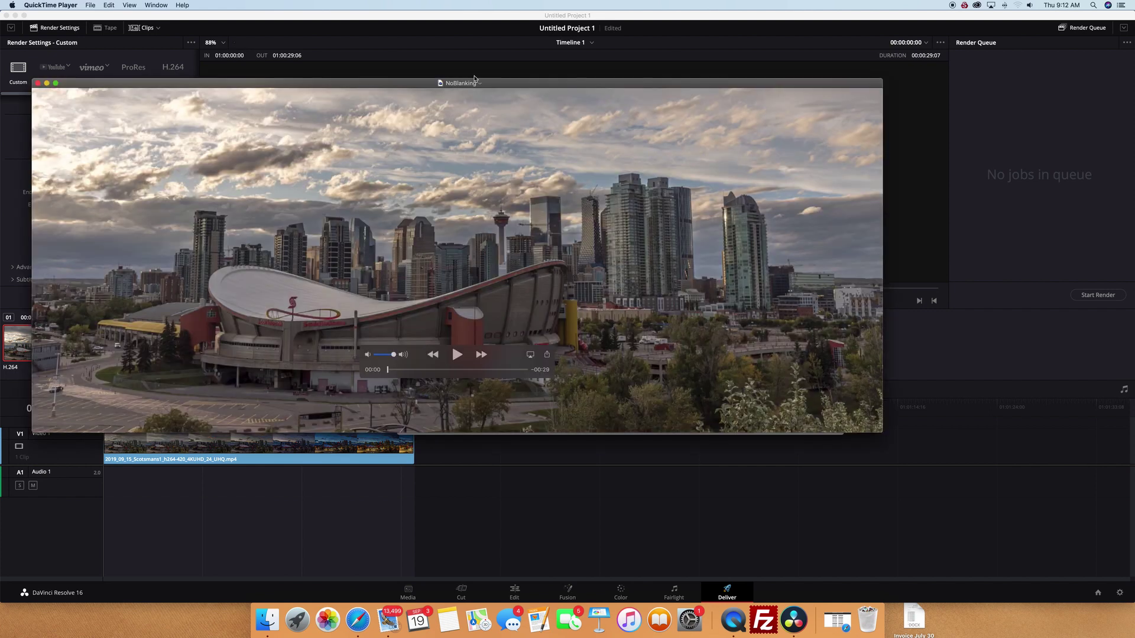
pyautogui.moveTo(473, 79); pyautogui.dragTo(557, 91)
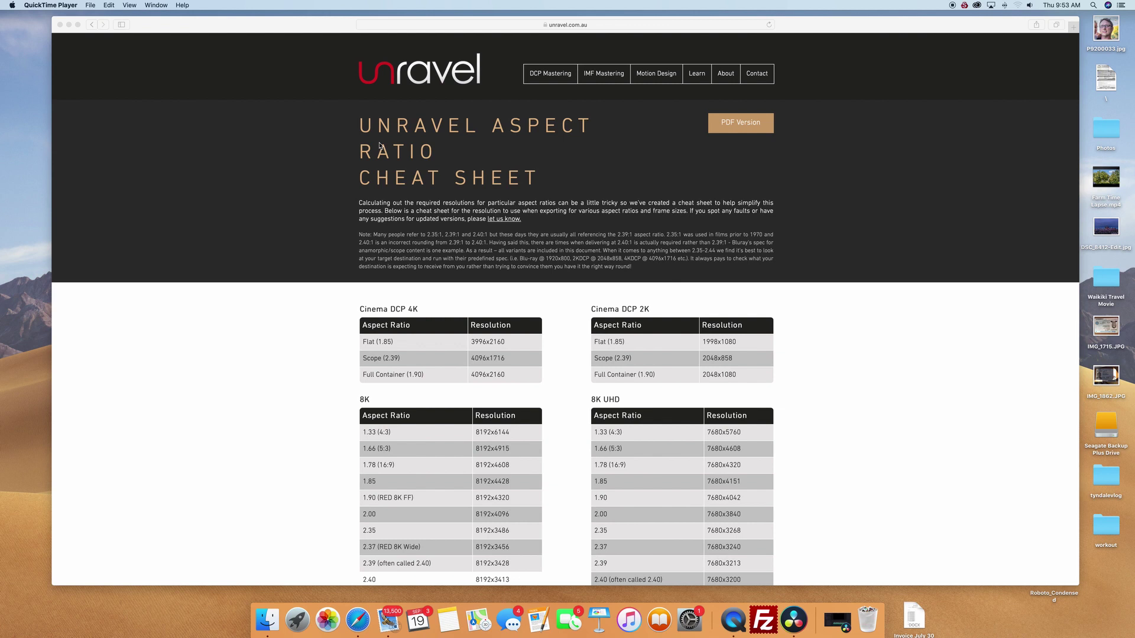
# Step: Scroll the Unravel cheat sheet down to the 1080p table, where 2.40 Blu-Ray Scope is 1920x800
pyautogui.scroll(-1, 415, 151)
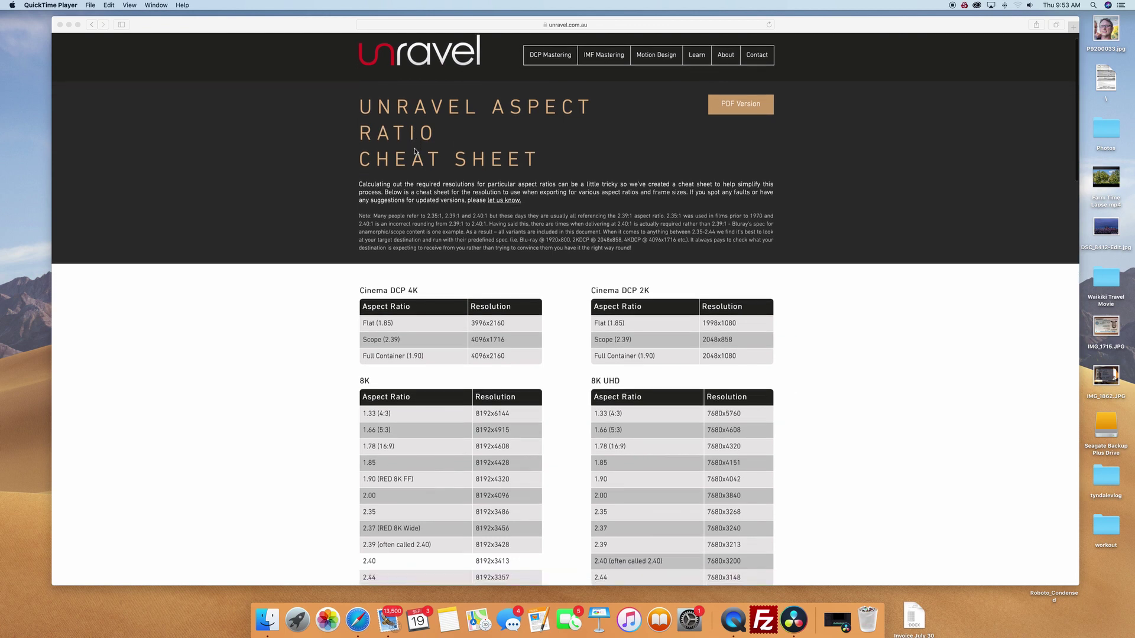
pyautogui.scroll(-10, 416, 152)
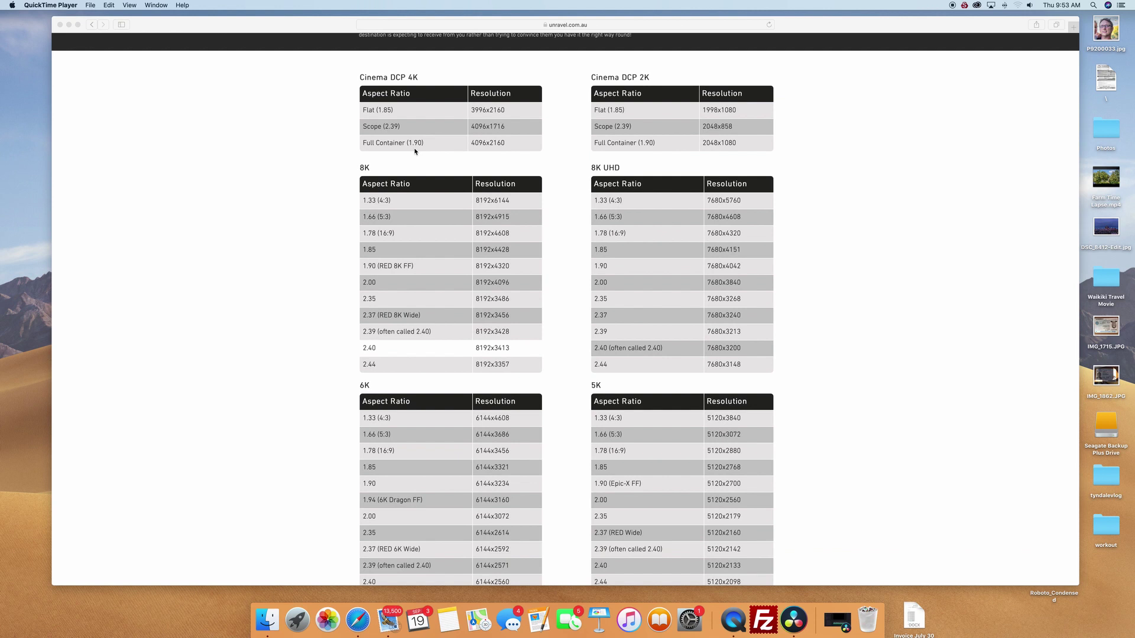
pyautogui.scroll(-3, 416, 152)
pyautogui.scroll(-3, 415, 152)
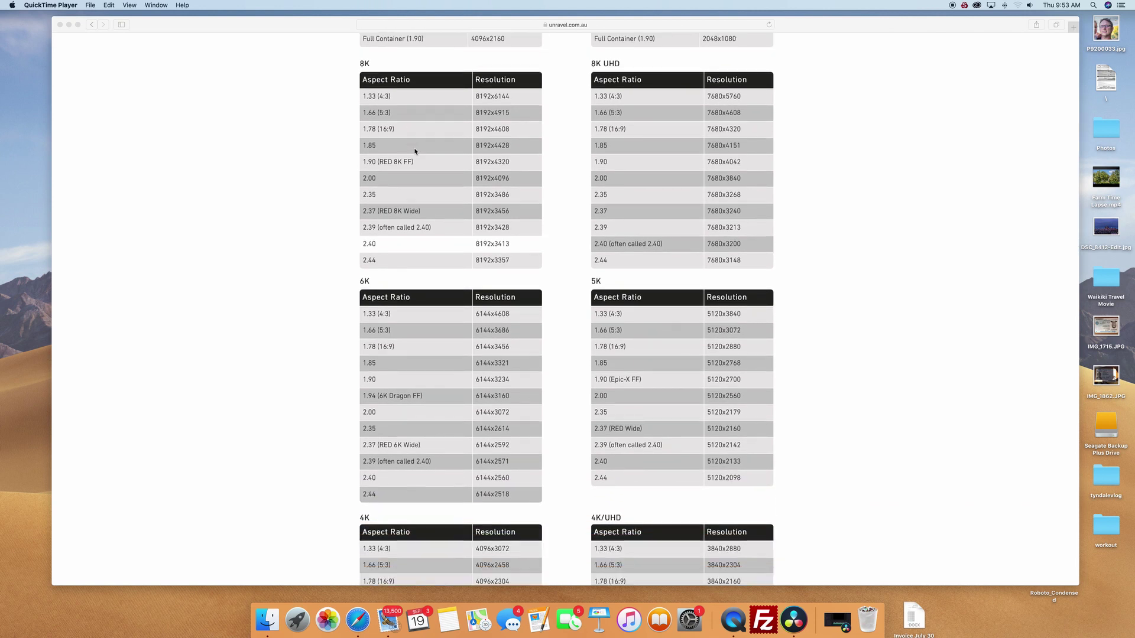
pyautogui.scroll(-4, 416, 152)
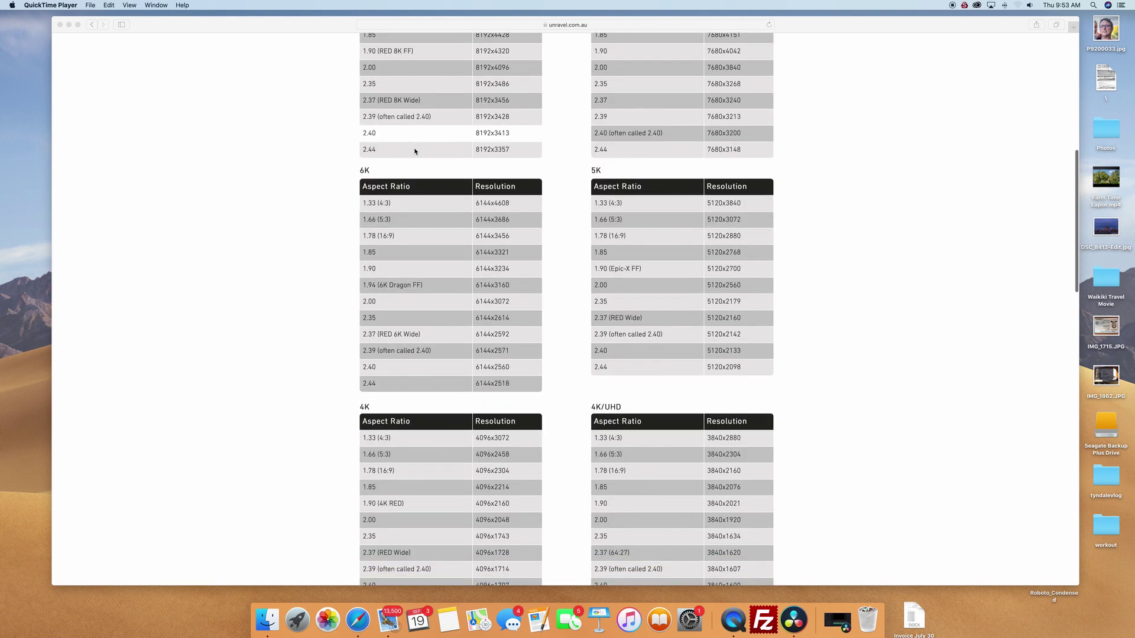
pyautogui.scroll(-3, 415, 152)
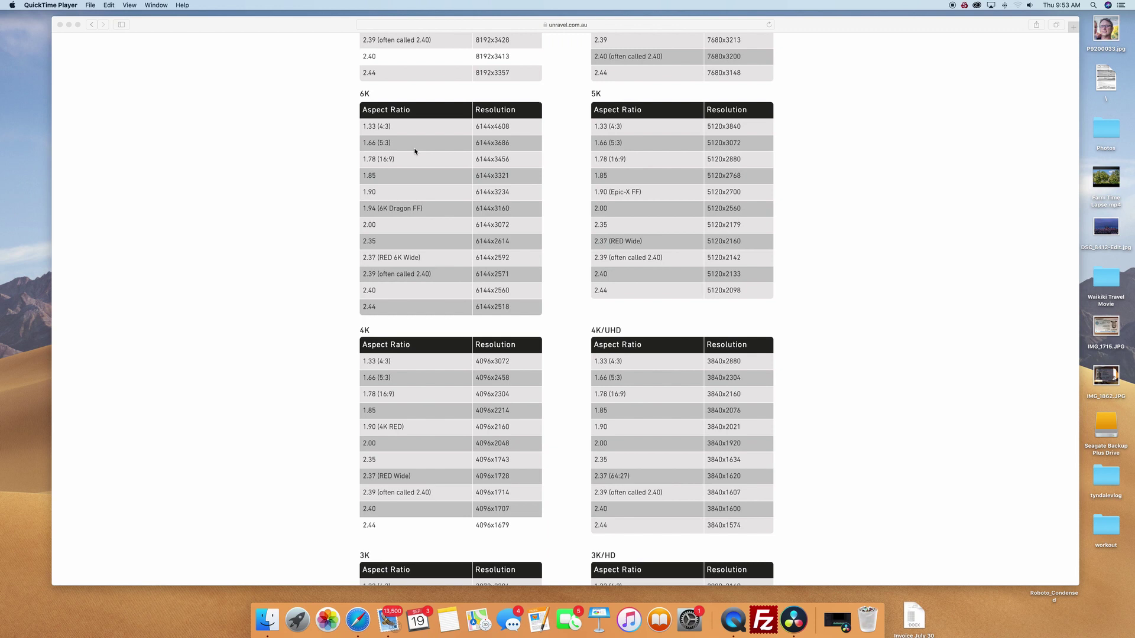
pyautogui.scroll(-3, 416, 152)
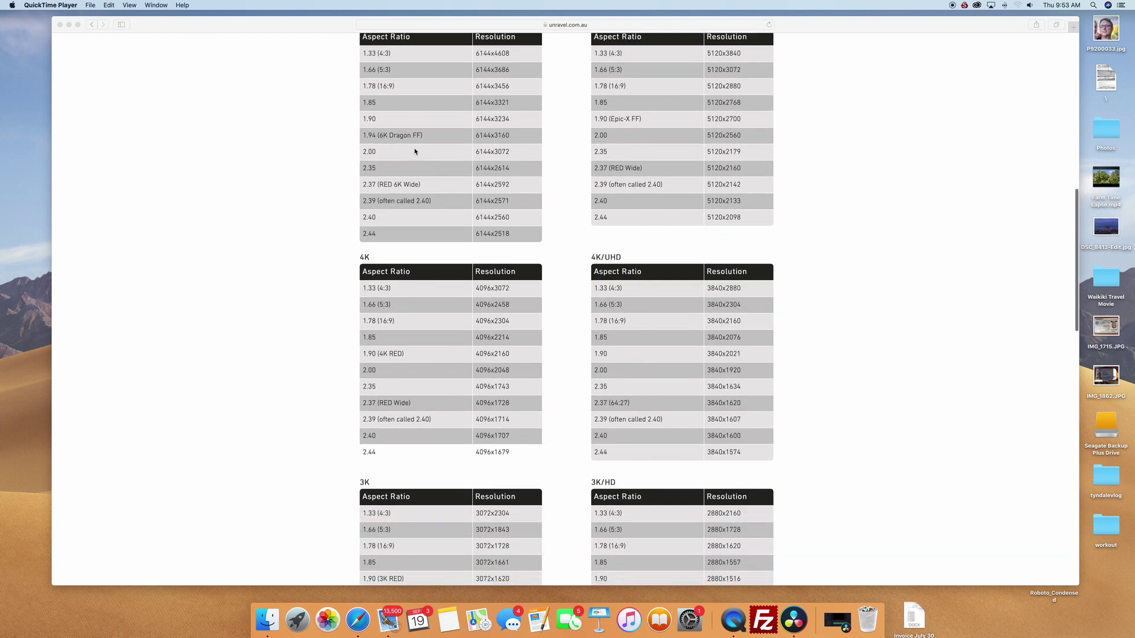
pyautogui.scroll(-2, 415, 152)
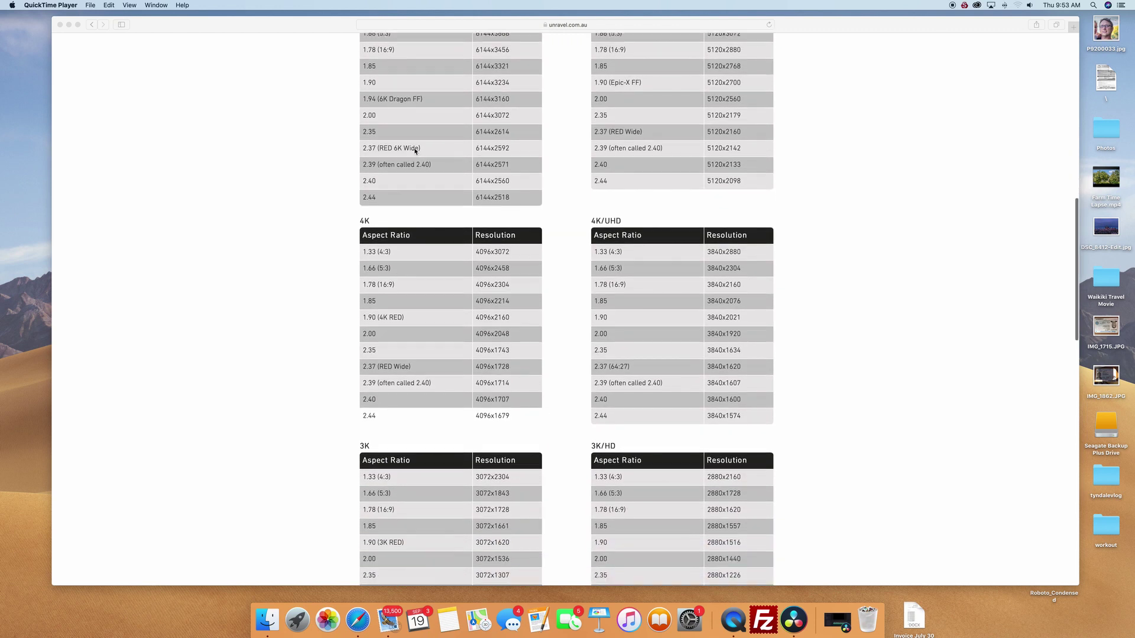
pyautogui.scroll(-10, 416, 152)
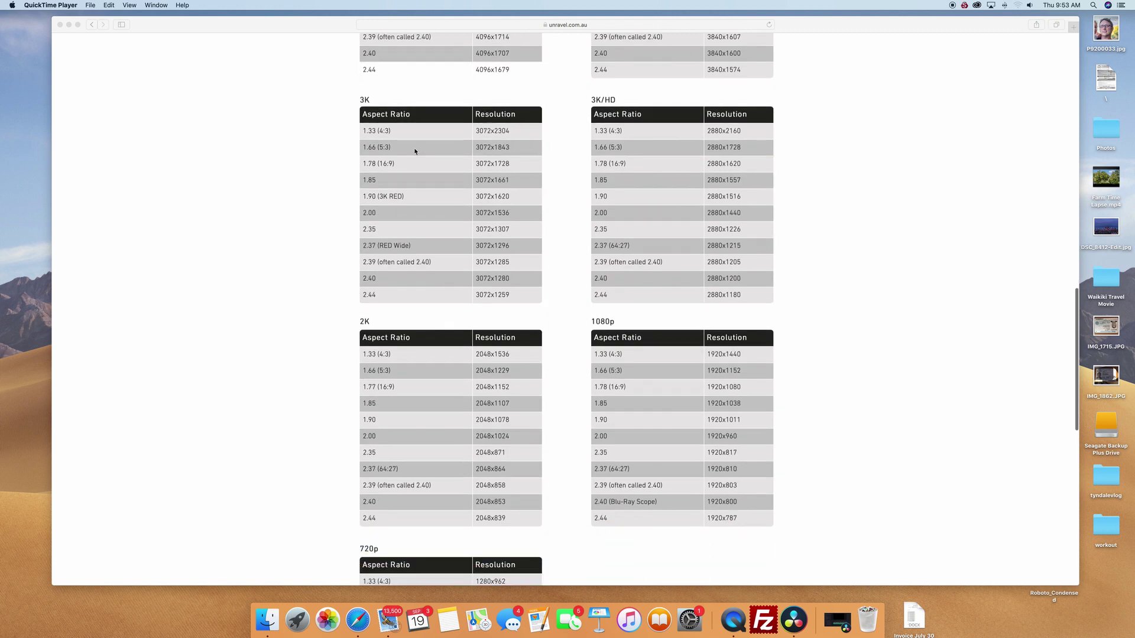
pyautogui.scroll(20, 805, 61)
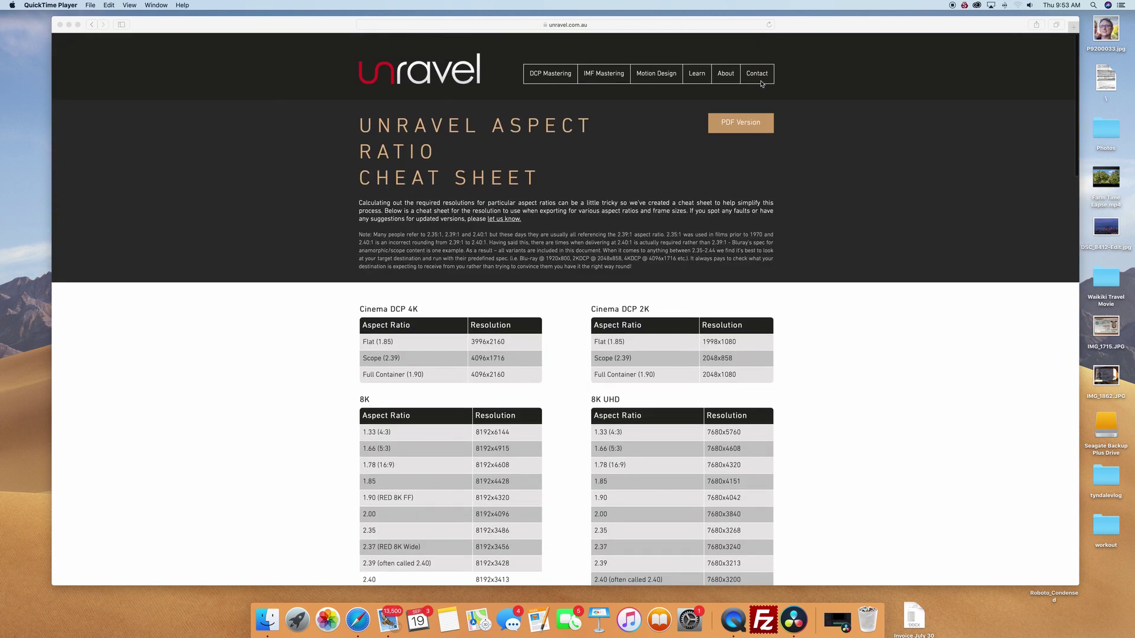
pyautogui.scroll(-20, 775, 153)
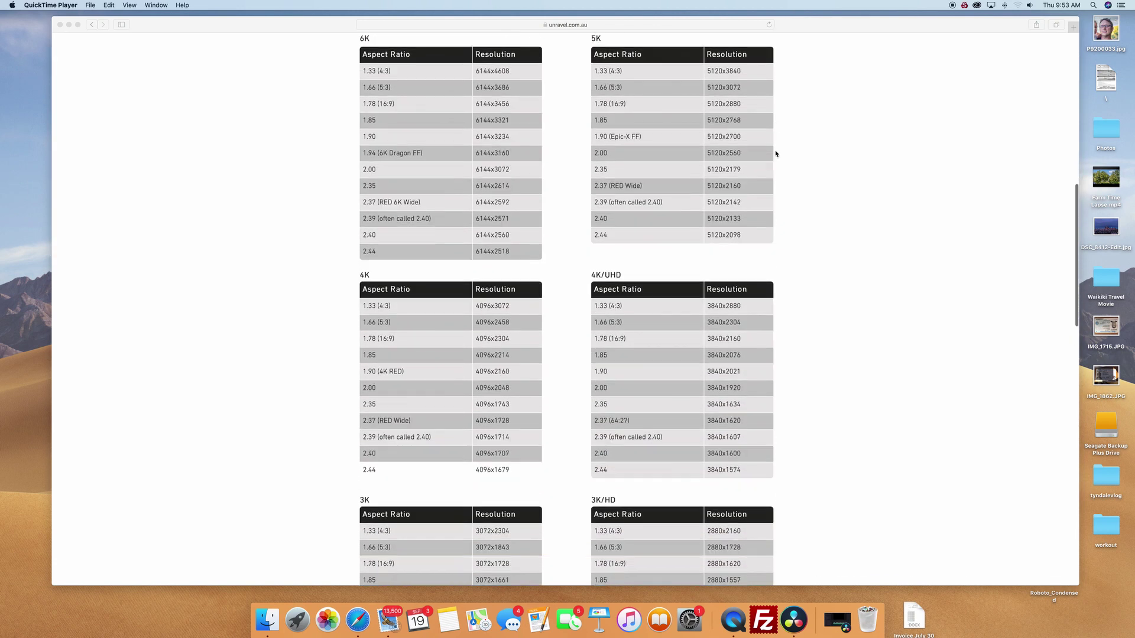
pyautogui.scroll(-1, 776, 154)
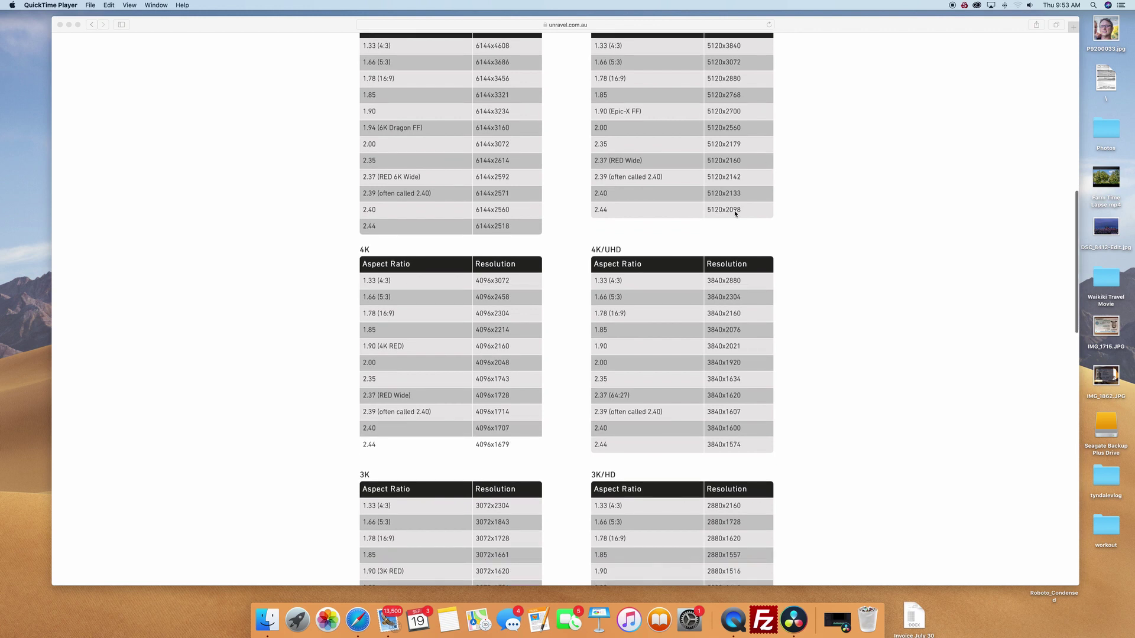
pyautogui.scroll(-15, 776, 260)
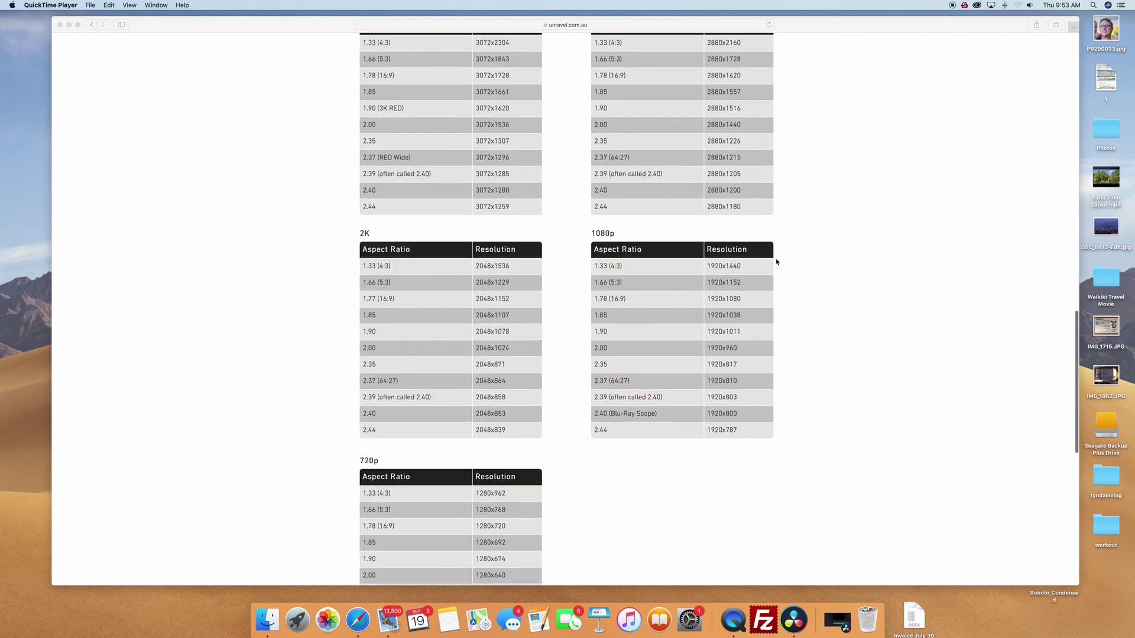
pyautogui.scroll(-4, 776, 260)
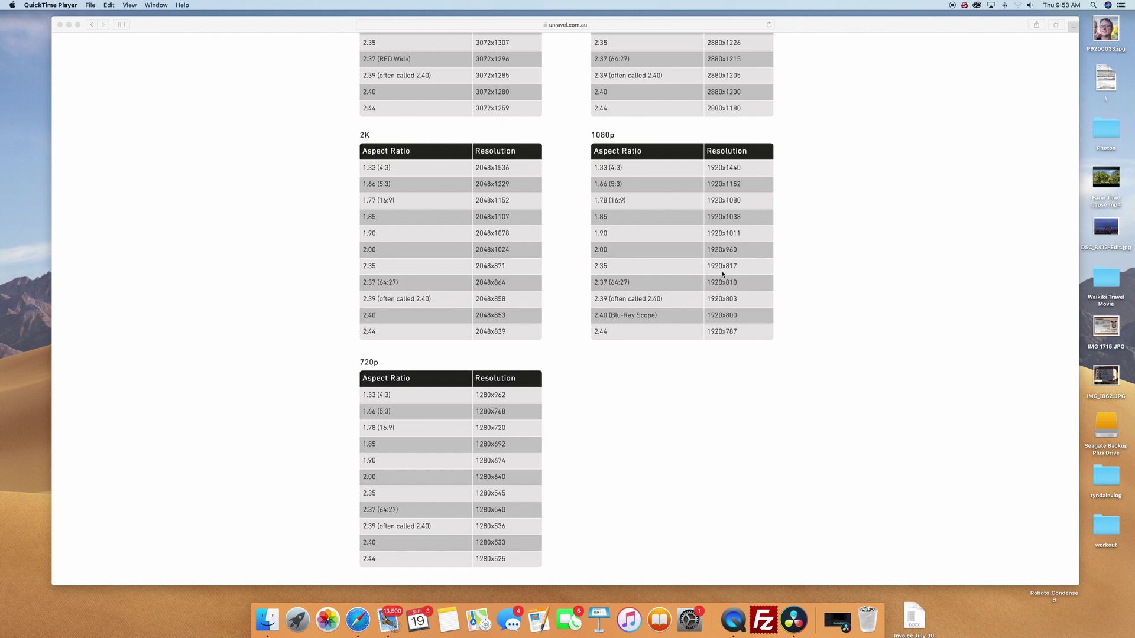
pyautogui.scroll(4, 722, 269)
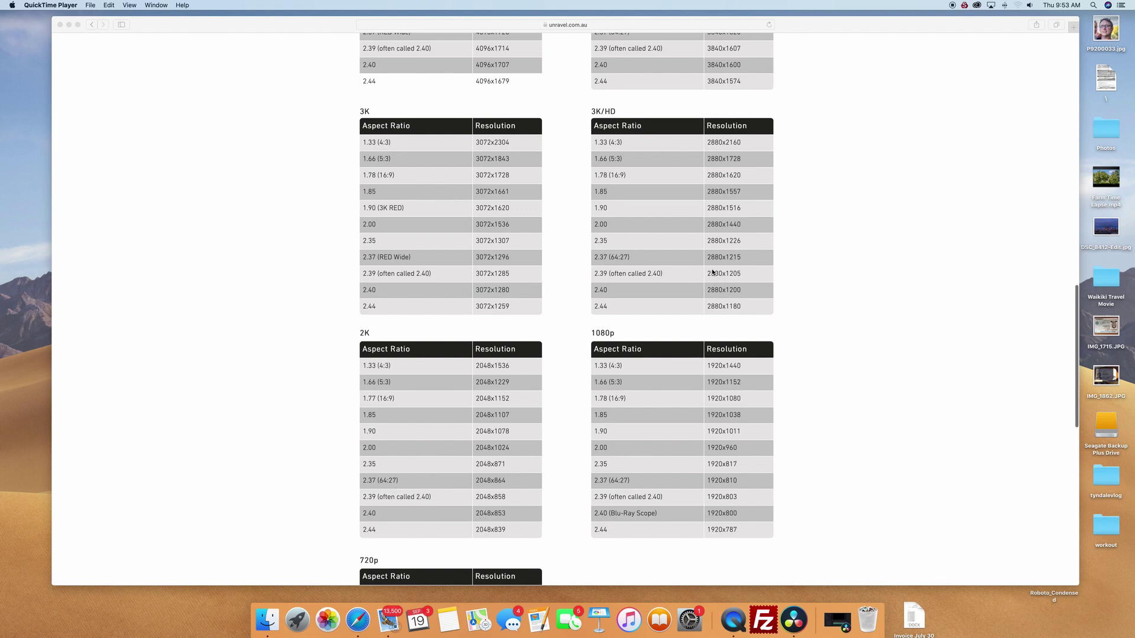
pyautogui.scroll(5, 713, 272)
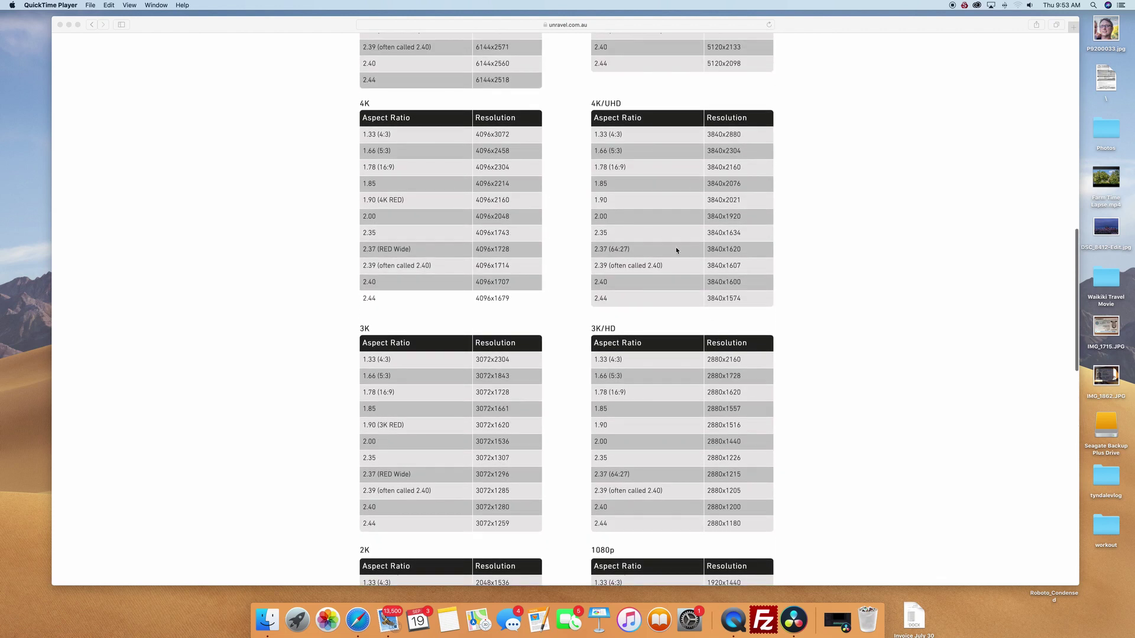
pyautogui.scroll(1, 667, 257)
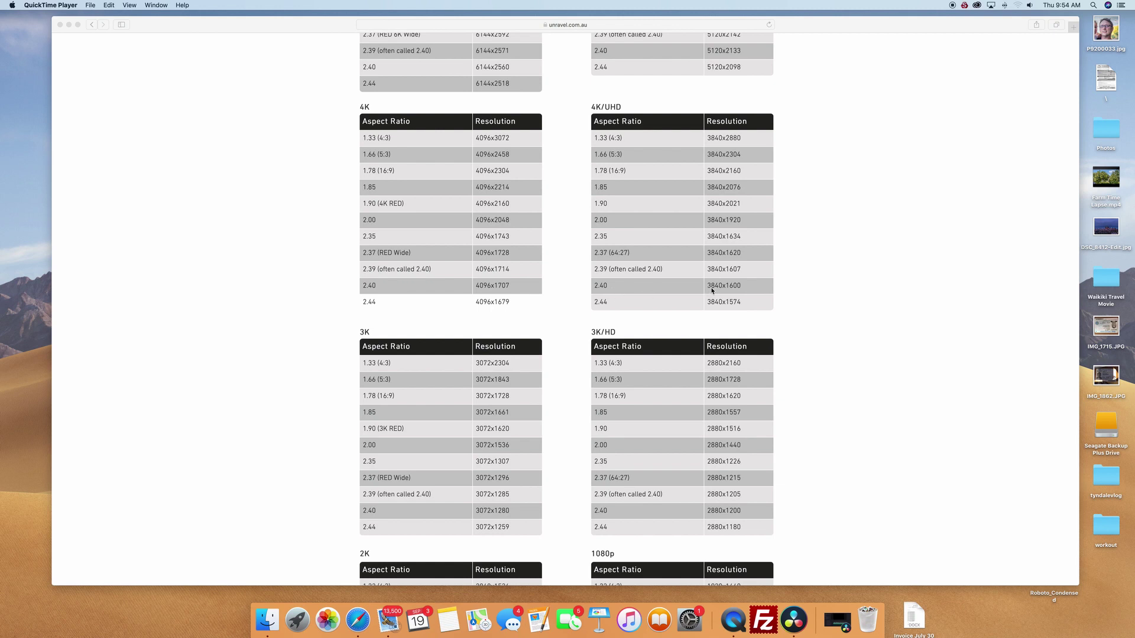
pyautogui.scroll(1, 742, 295)
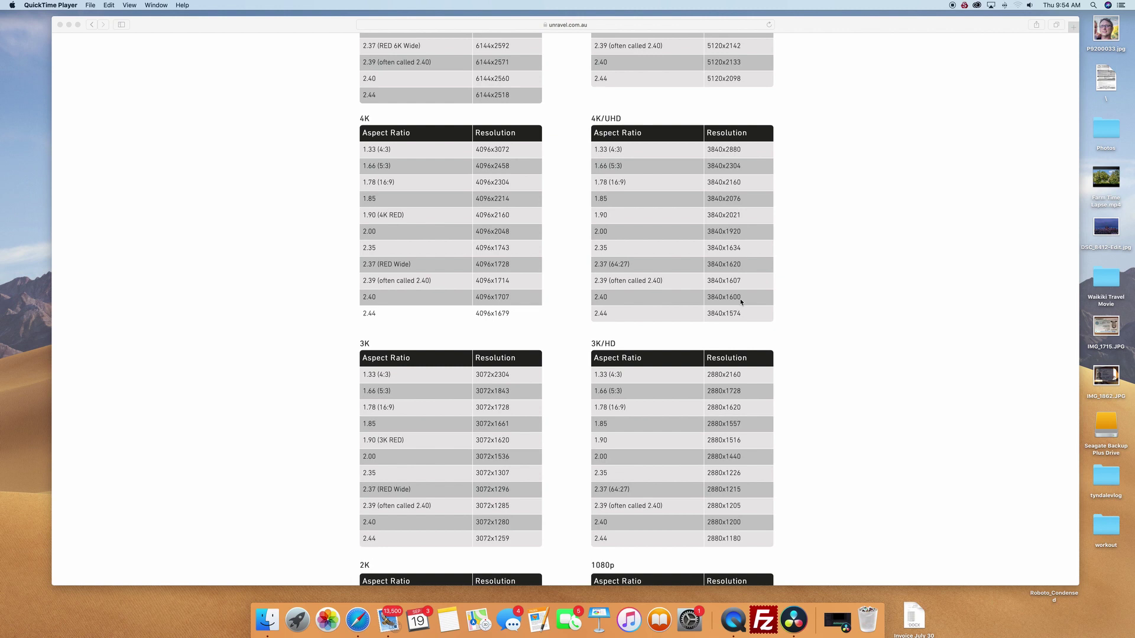
pyautogui.scroll(1, 741, 302)
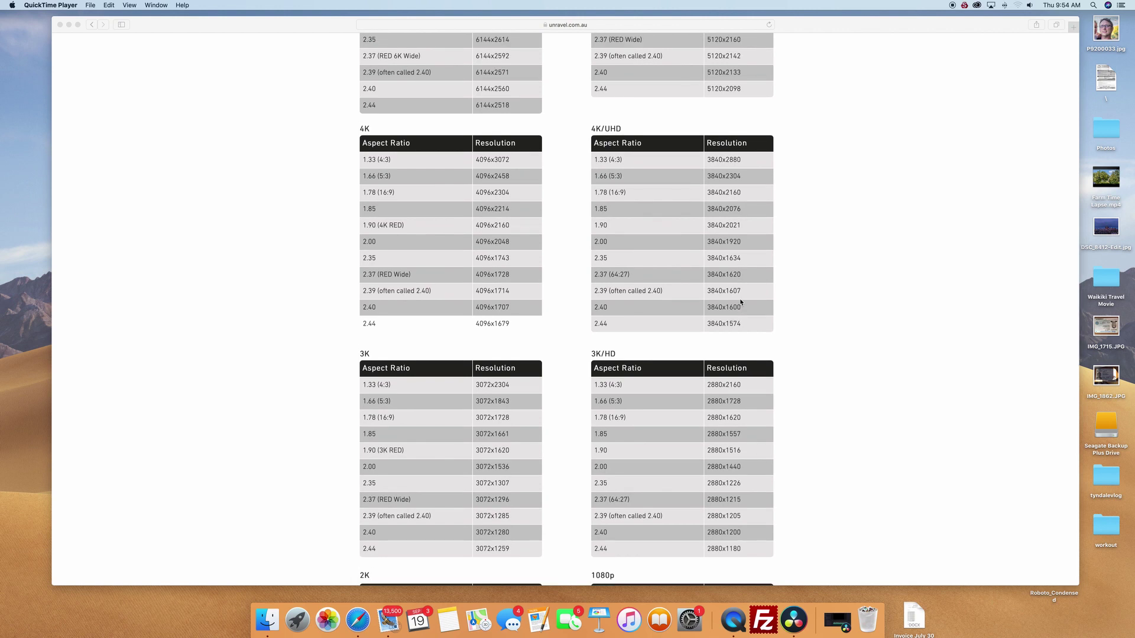
pyautogui.scroll(10, 741, 302)
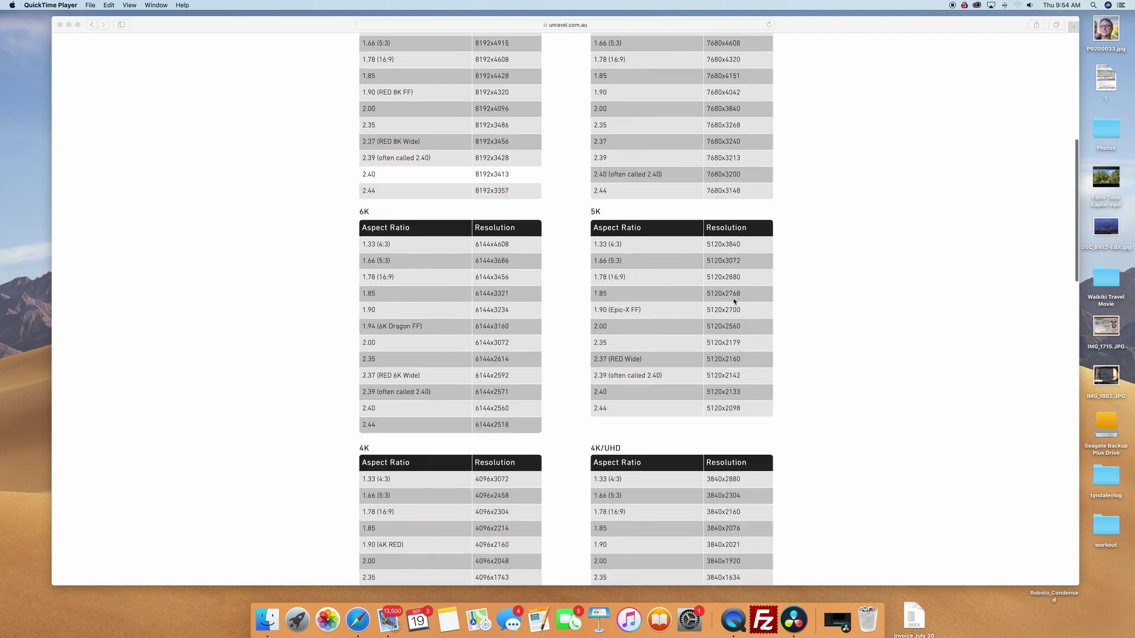
pyautogui.scroll(-10, 733, 302)
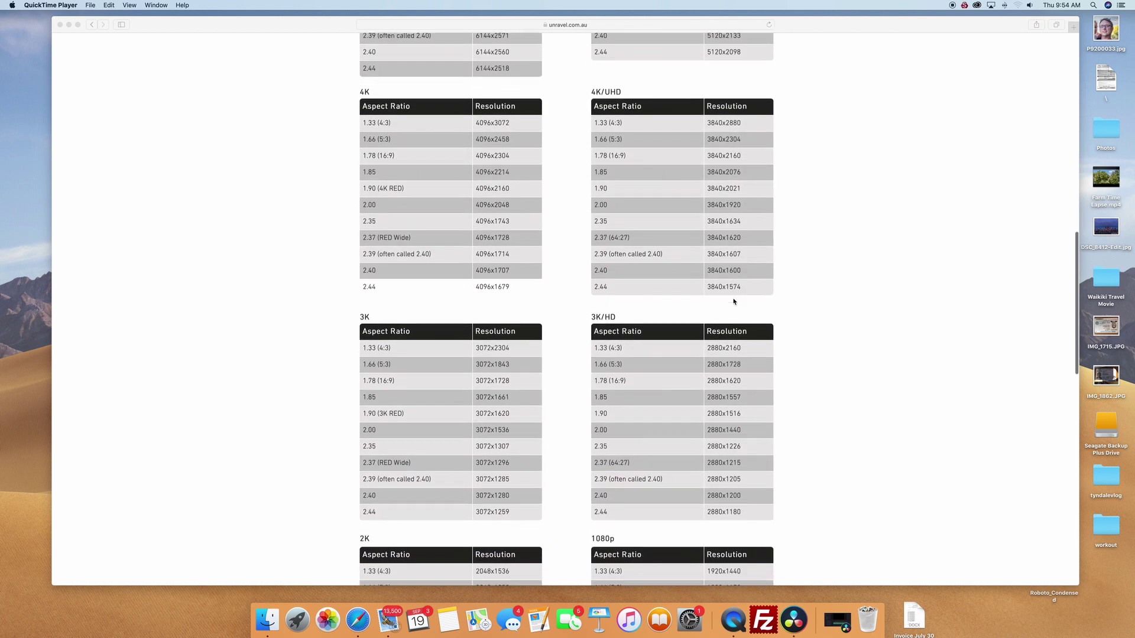
pyautogui.scroll(15, 733, 301)
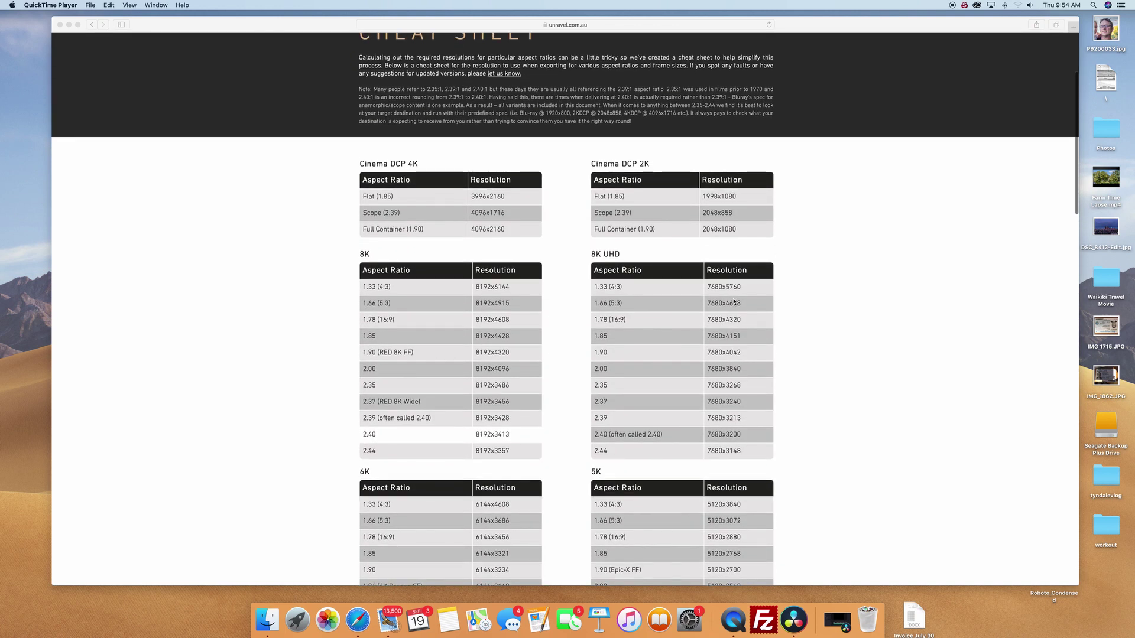
pyautogui.scroll(-20, 734, 301)
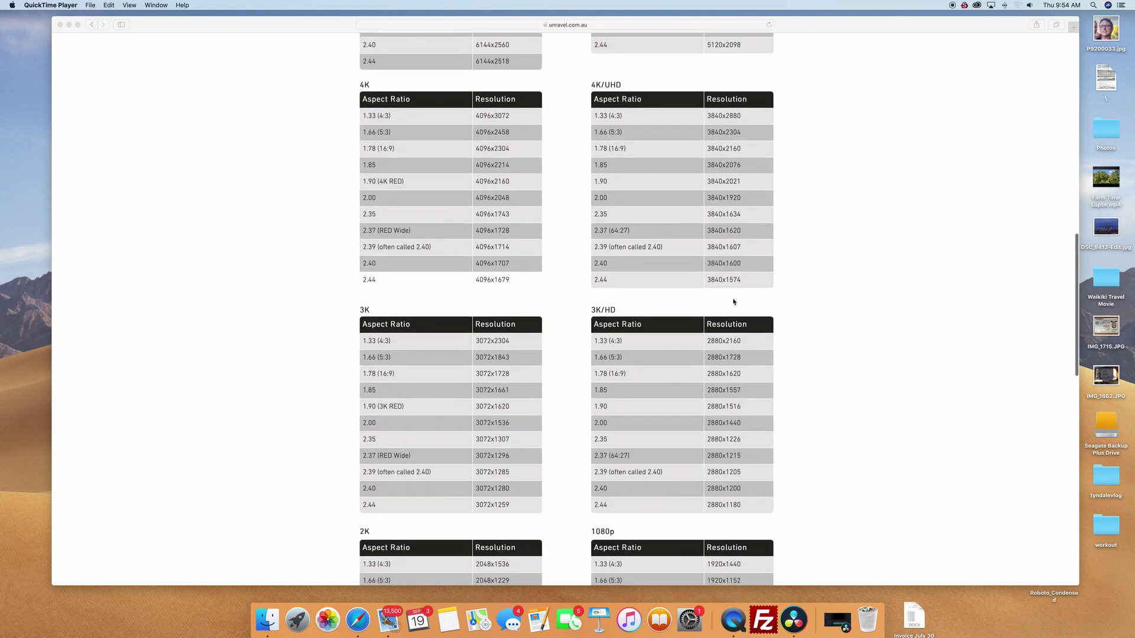
pyautogui.scroll(-10, 733, 302)
pyautogui.scroll(12, 752, 256)
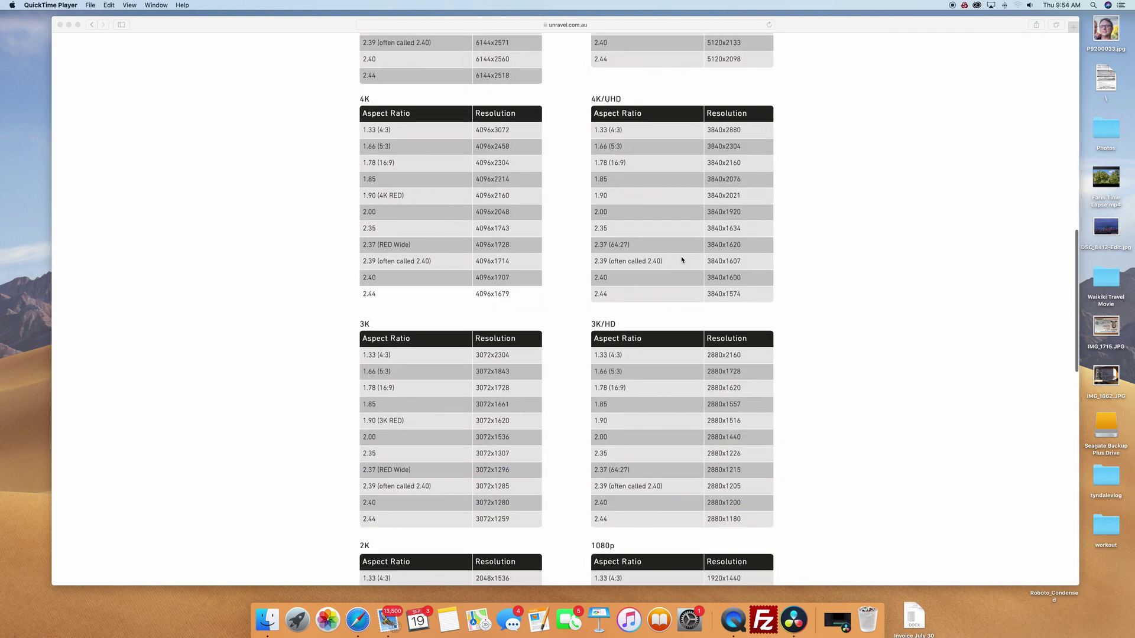
pyautogui.scroll(20, 682, 260)
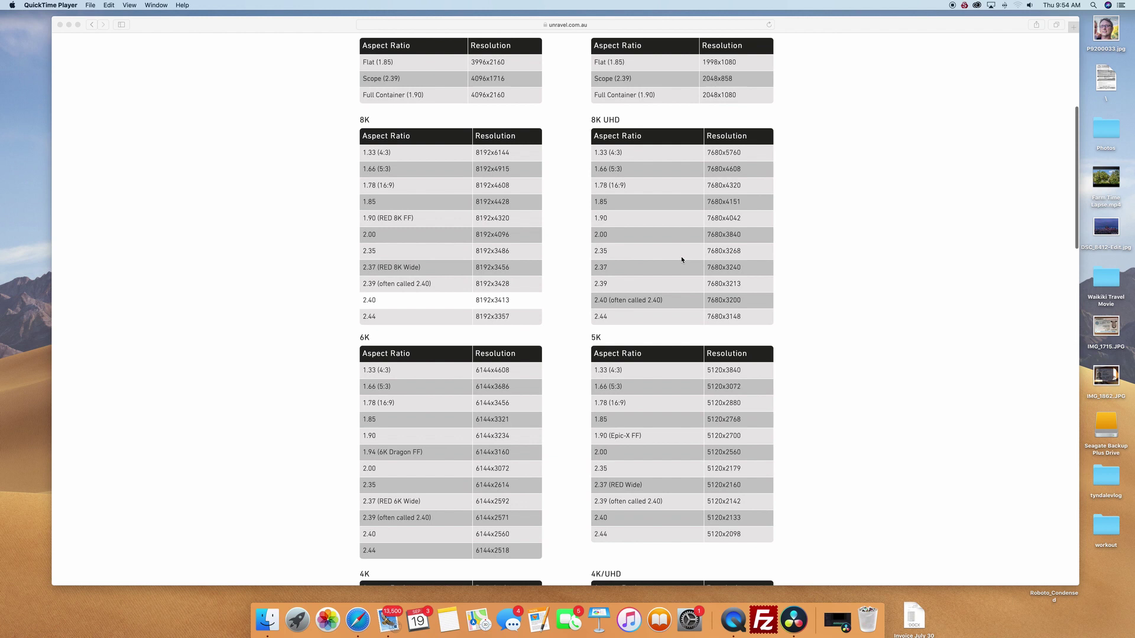
pyautogui.scroll(15, 660, 235)
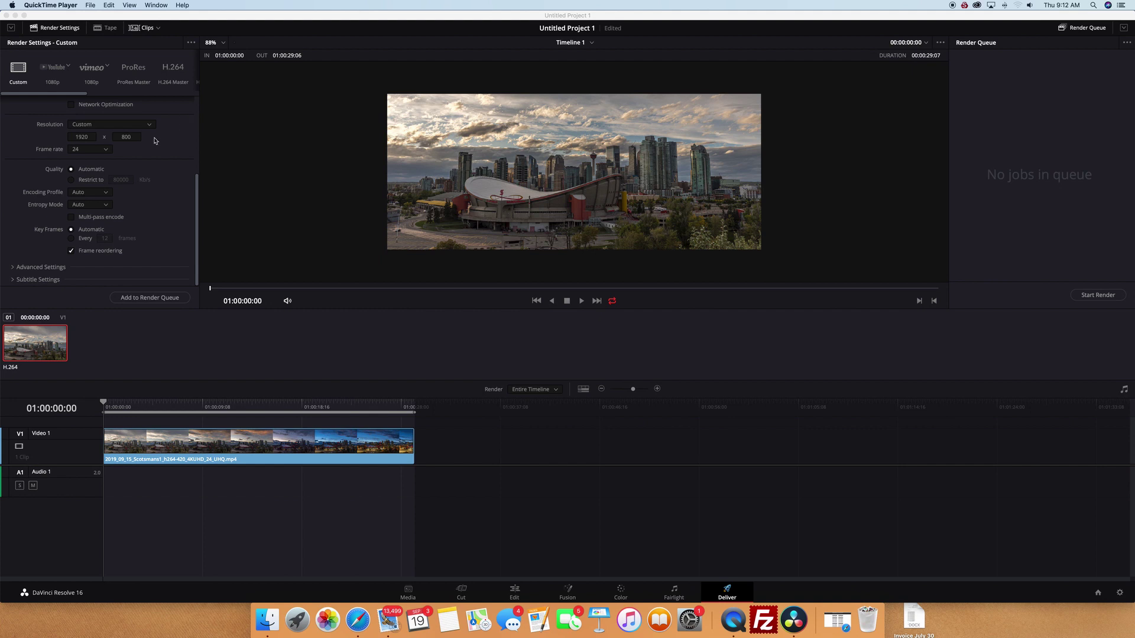
# Step: Confirm the Deliver page's custom render height stays 800, then return to the Edit page
pyautogui.click(134, 137)
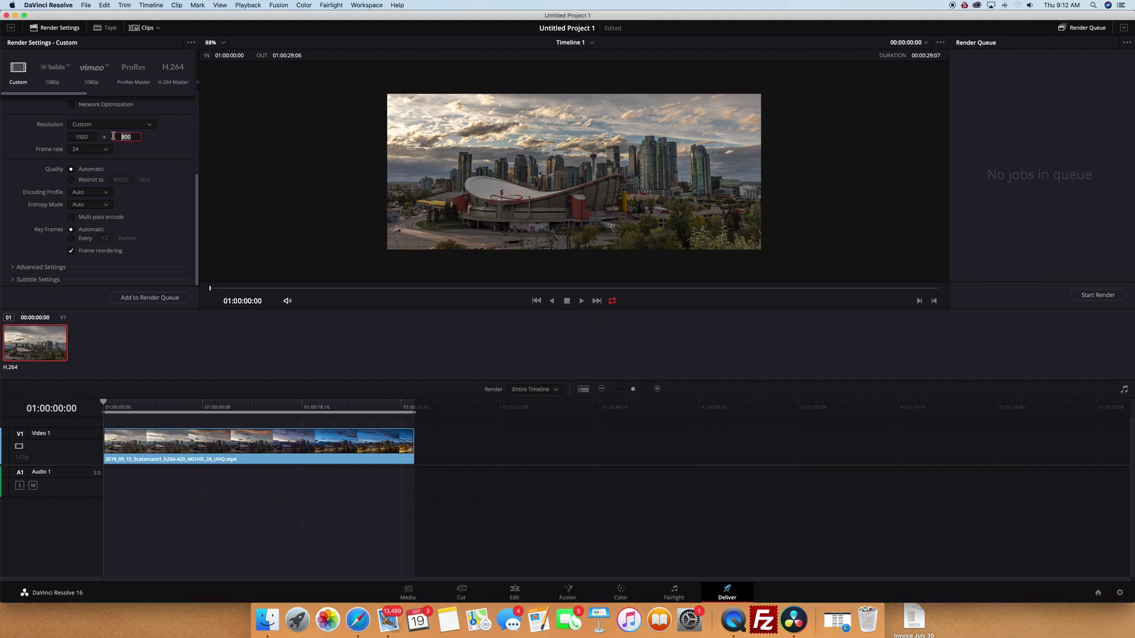
pyautogui.click(417, 359)
pyautogui.click(517, 594)
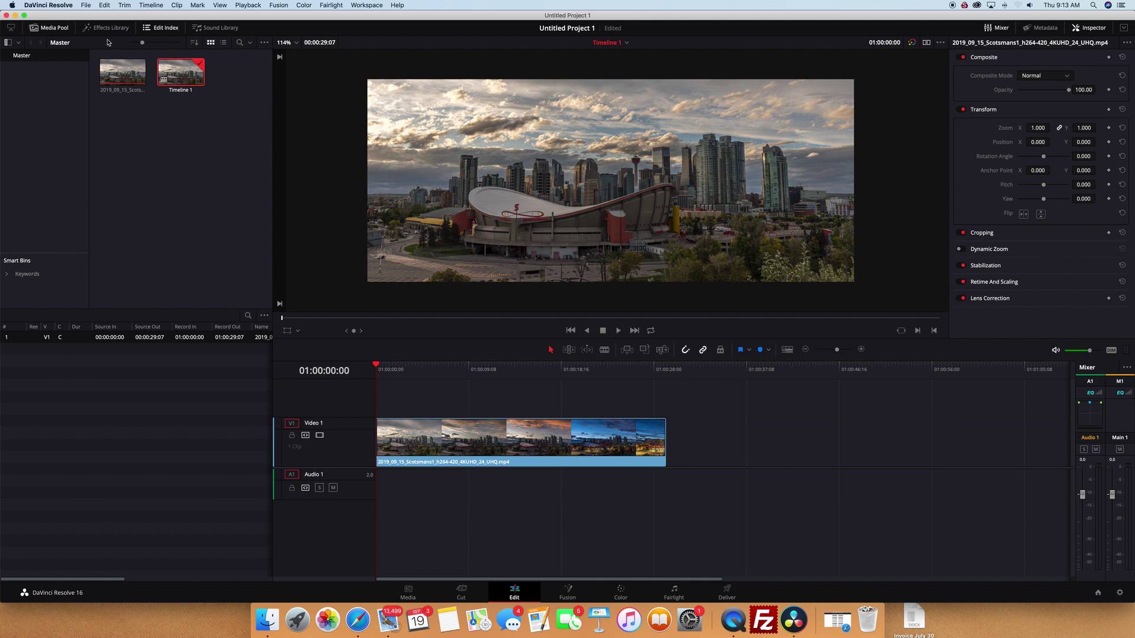
# Step: Drop a Text title from the Titles library after the timelapse clip on Video 1
pyautogui.click(107, 27)
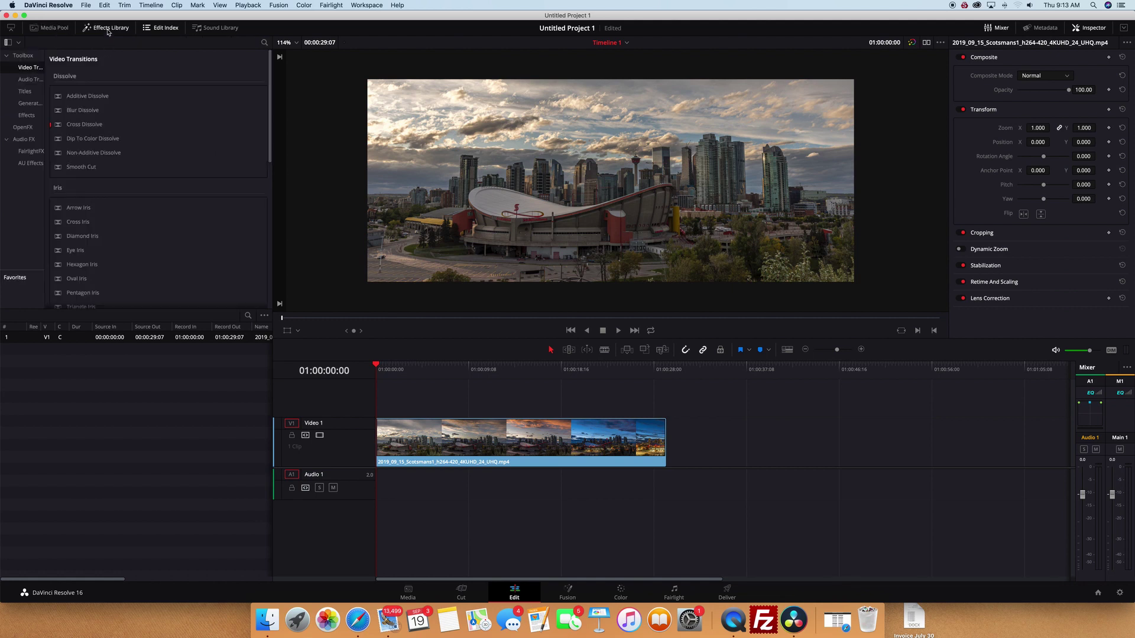
pyautogui.click(21, 92)
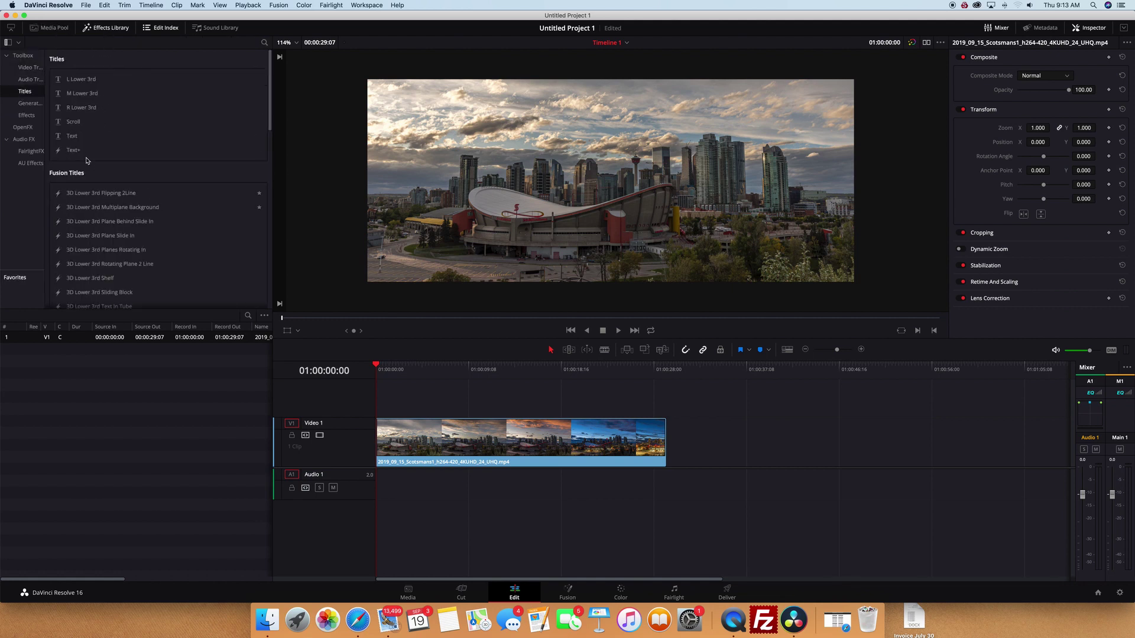
pyautogui.moveTo(71, 136); pyautogui.dragTo(671, 450)
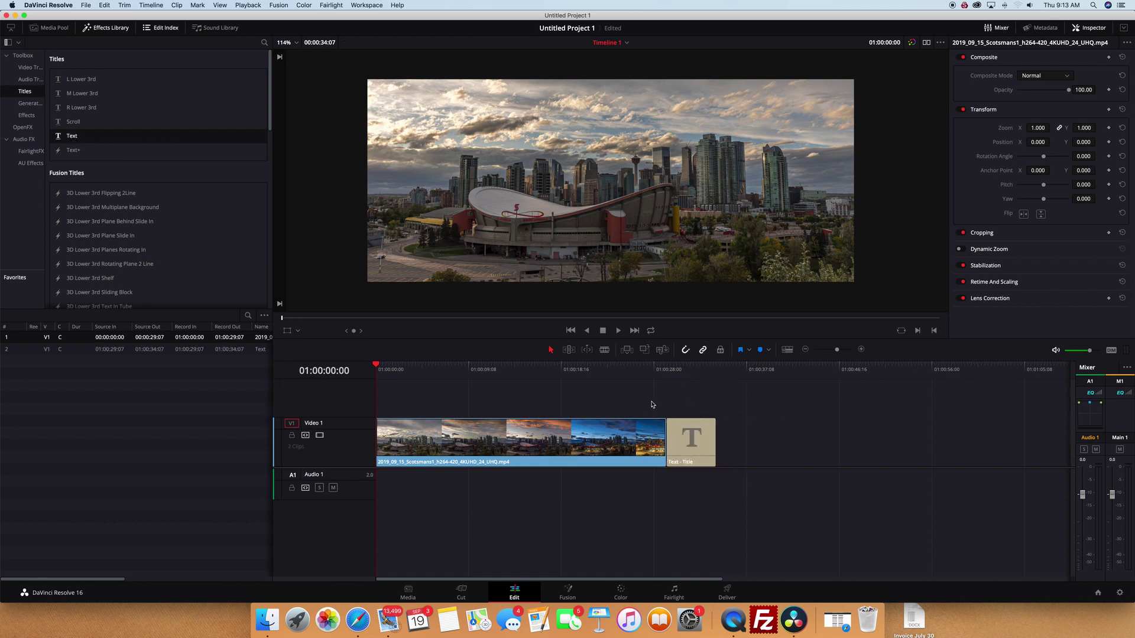
# Step: Change the title text to 'New Timelapse Movie' and play the timeline through it
pyautogui.click(690, 377)
pyautogui.doubleClick(1068, 122)
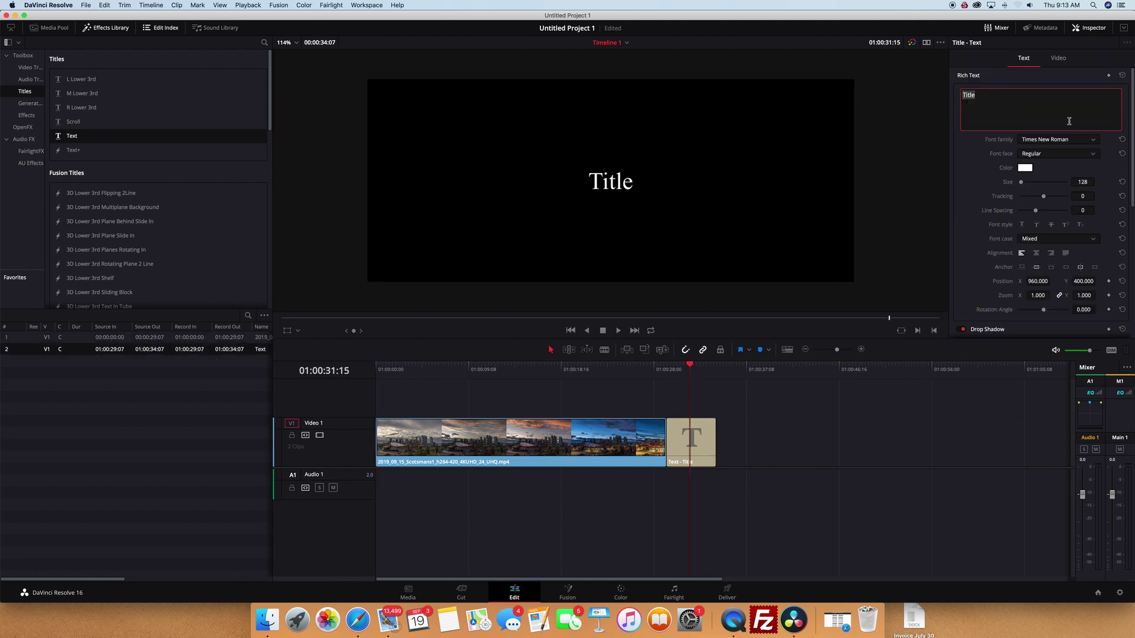
pyautogui.write('New')
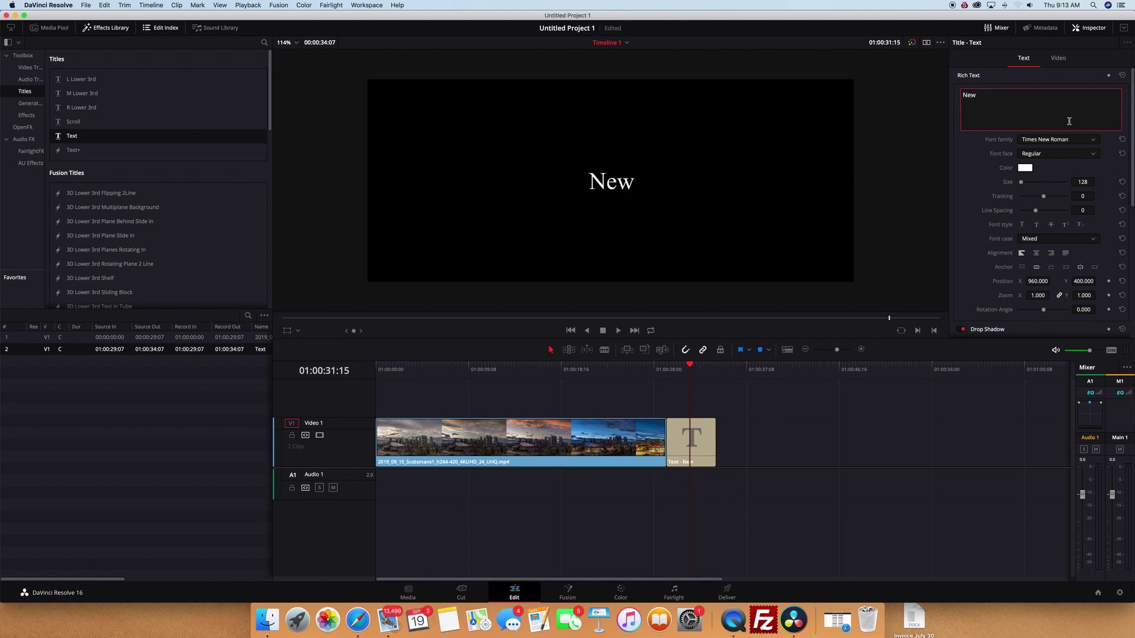
pyautogui.write(' Time')
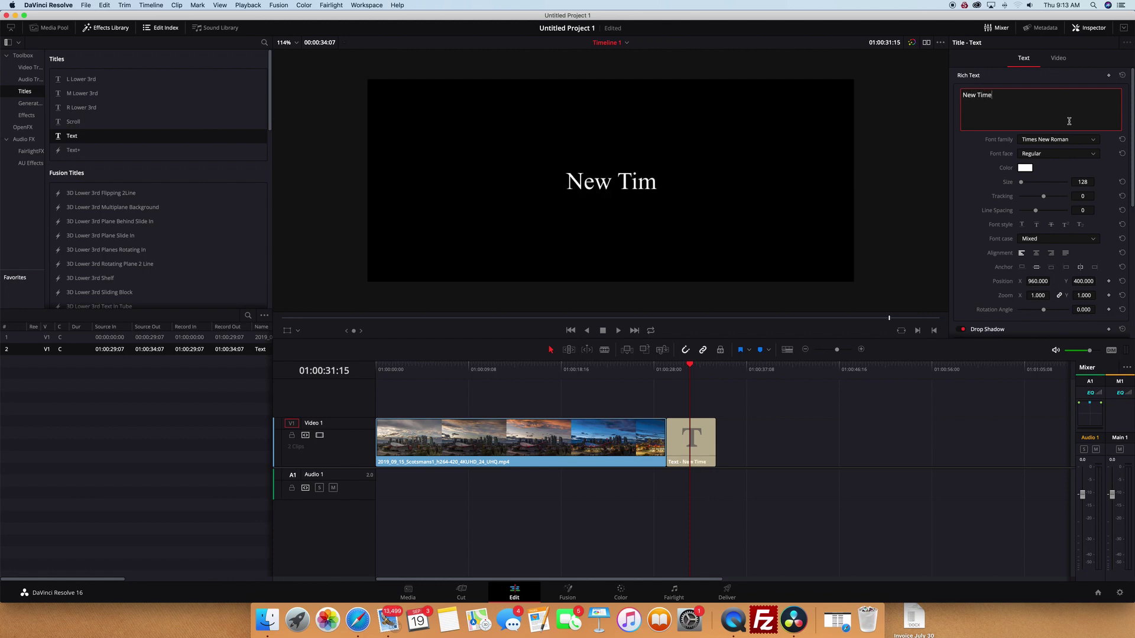
pyautogui.write('lapse Movie')
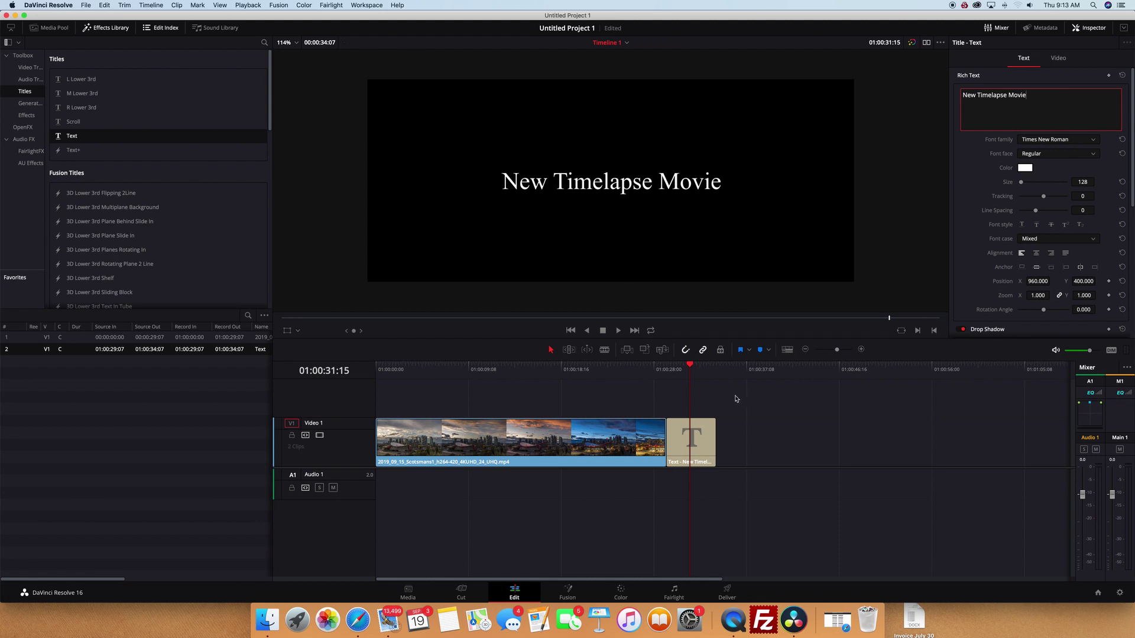
pyautogui.moveTo(656, 371); pyautogui.dragTo(603, 366)
pyautogui.press('space')
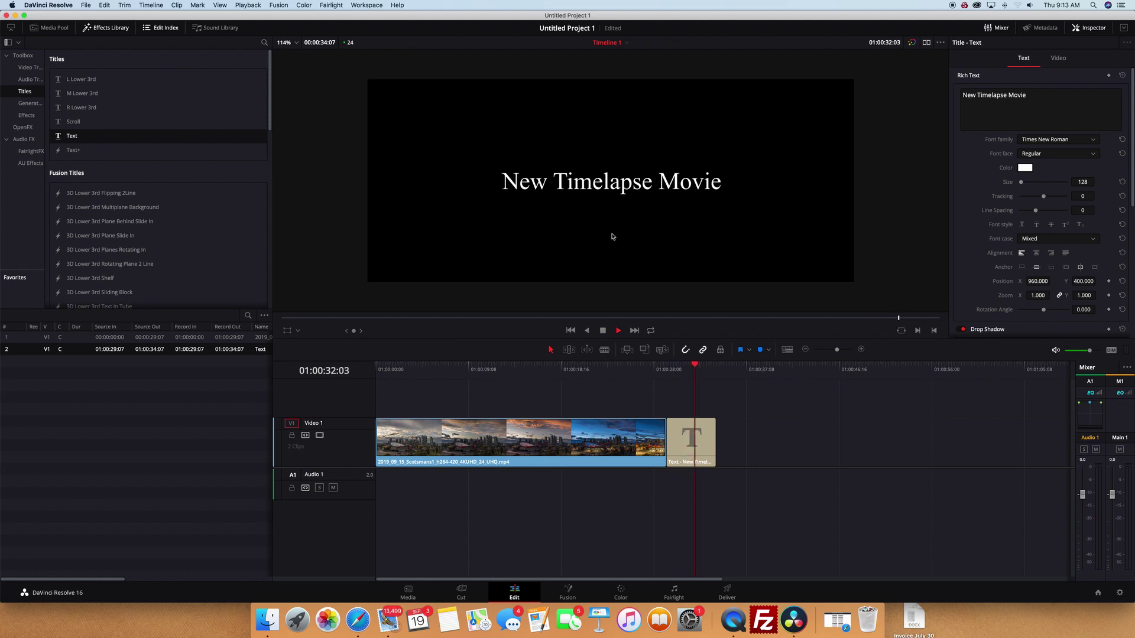
# Step: Stop the timeline playback
pyautogui.press('space')
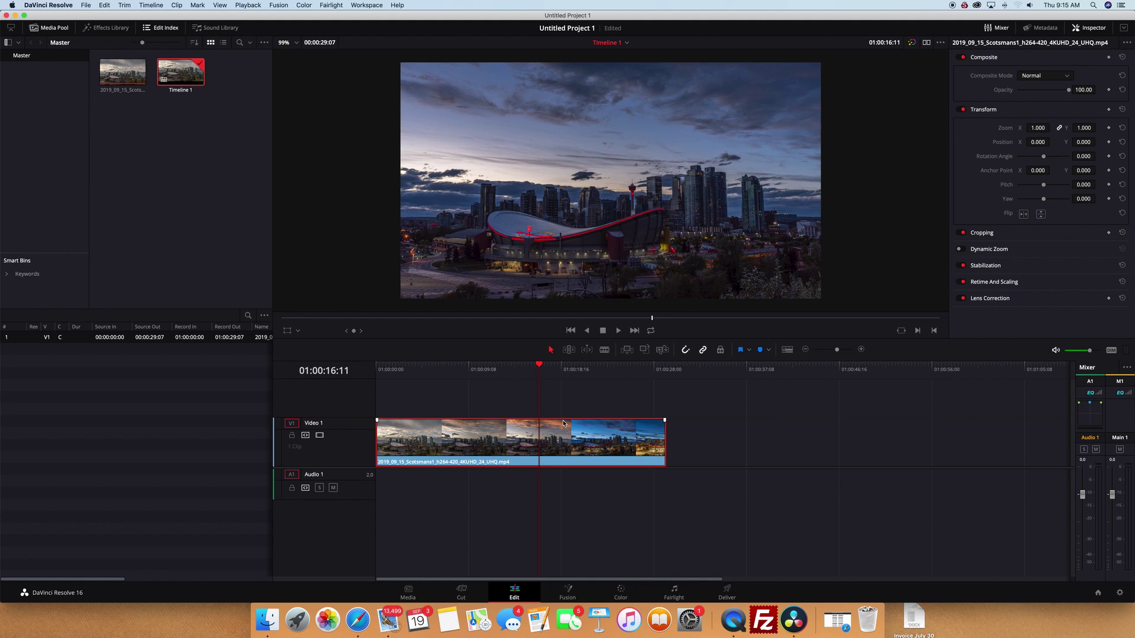
# Step: Set the timeline's output blanking to 2.40 to letterbox the clip
pyautogui.click(147, 5)
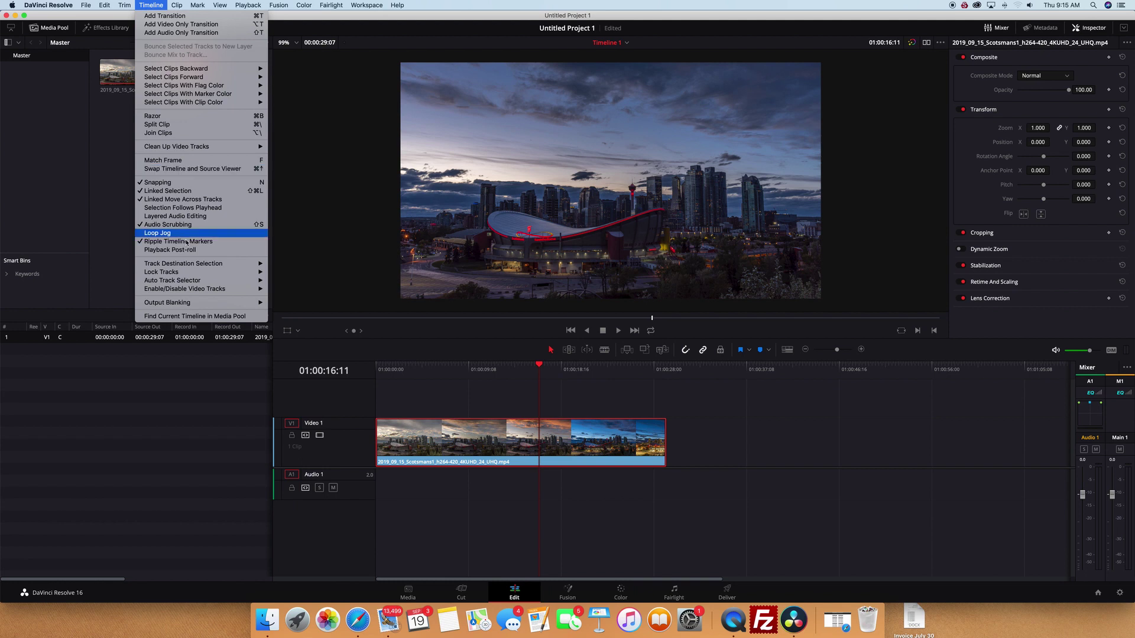
pyautogui.moveTo(201, 302)
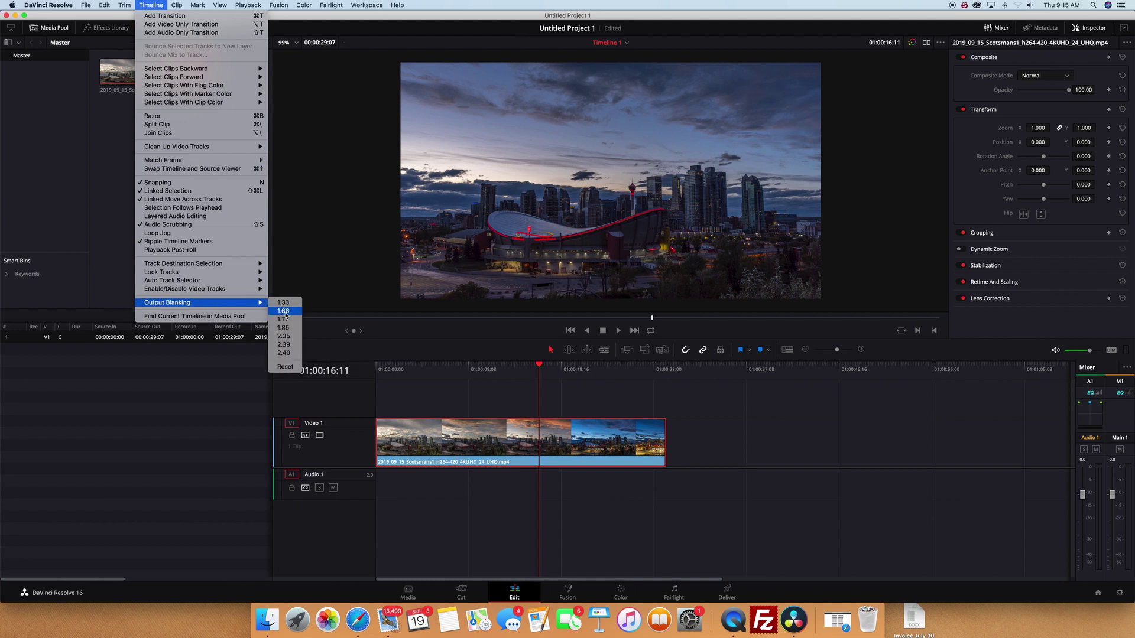
pyautogui.click(286, 353)
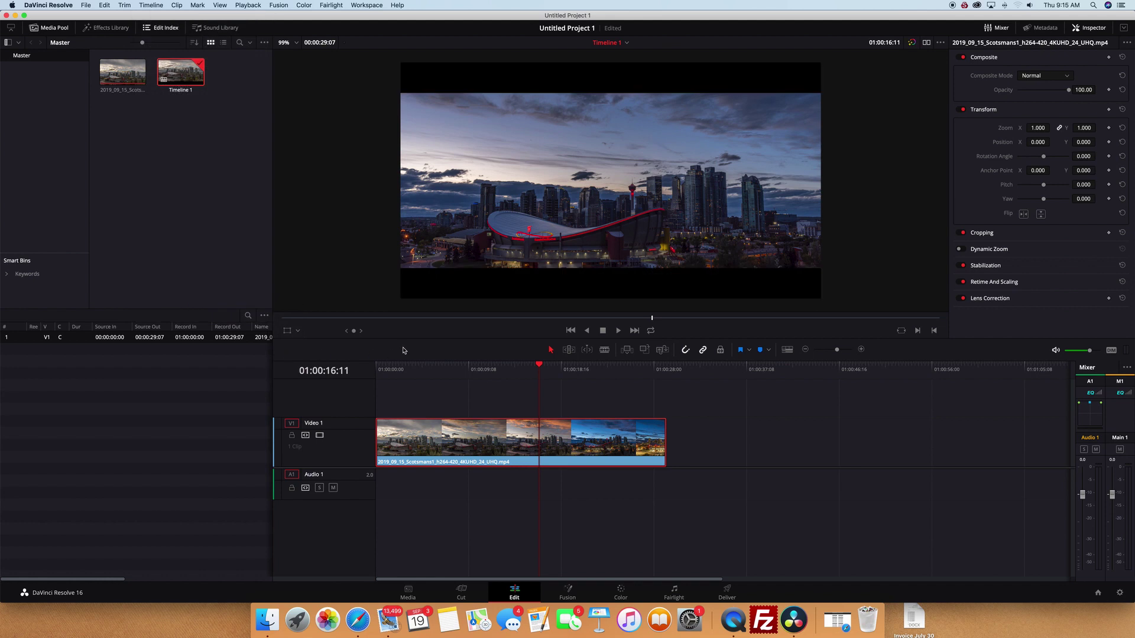
# Step: On the Color page, raise the clip's Sizing Tilt to 119.880, then return to Edit
pyautogui.click(605, 597)
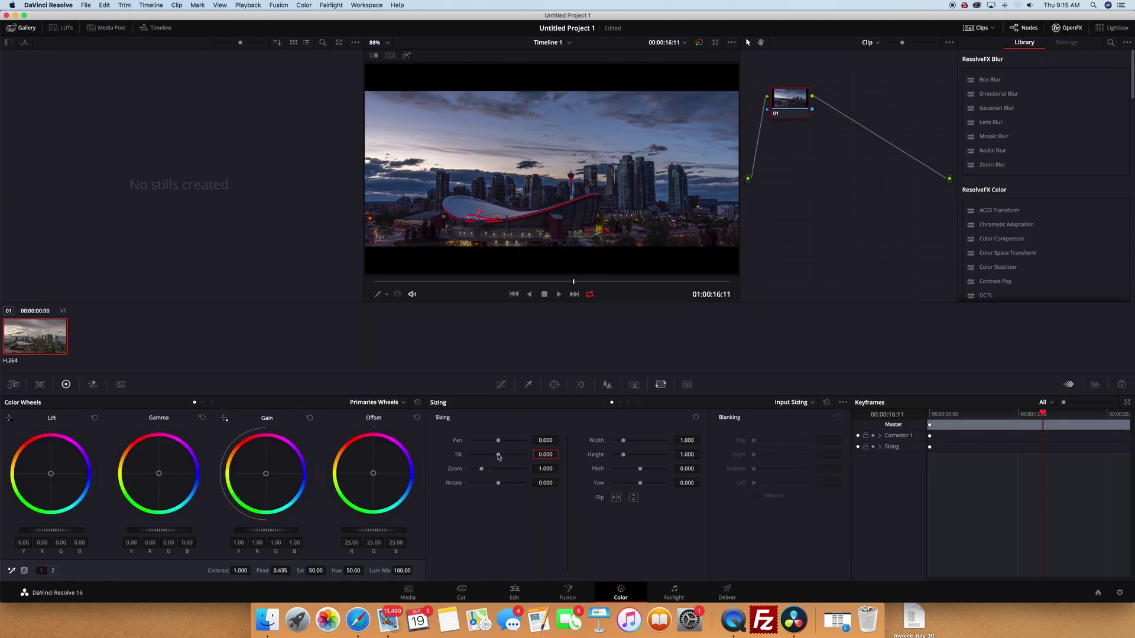
pyautogui.moveTo(498, 456); pyautogui.dragTo(503, 456)
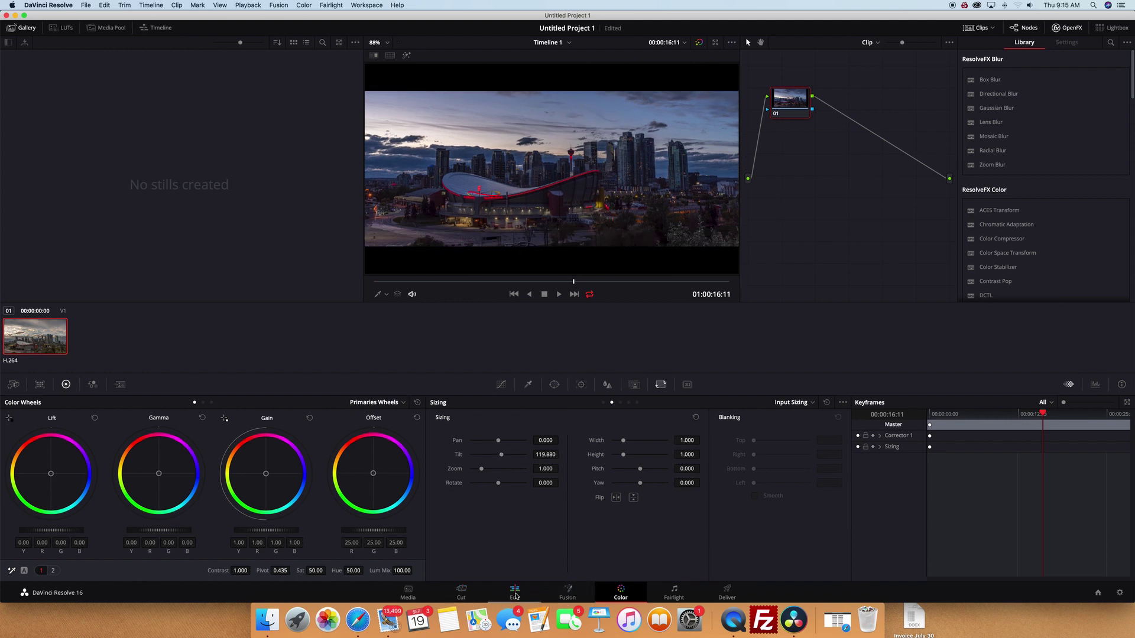
pyautogui.click(514, 593)
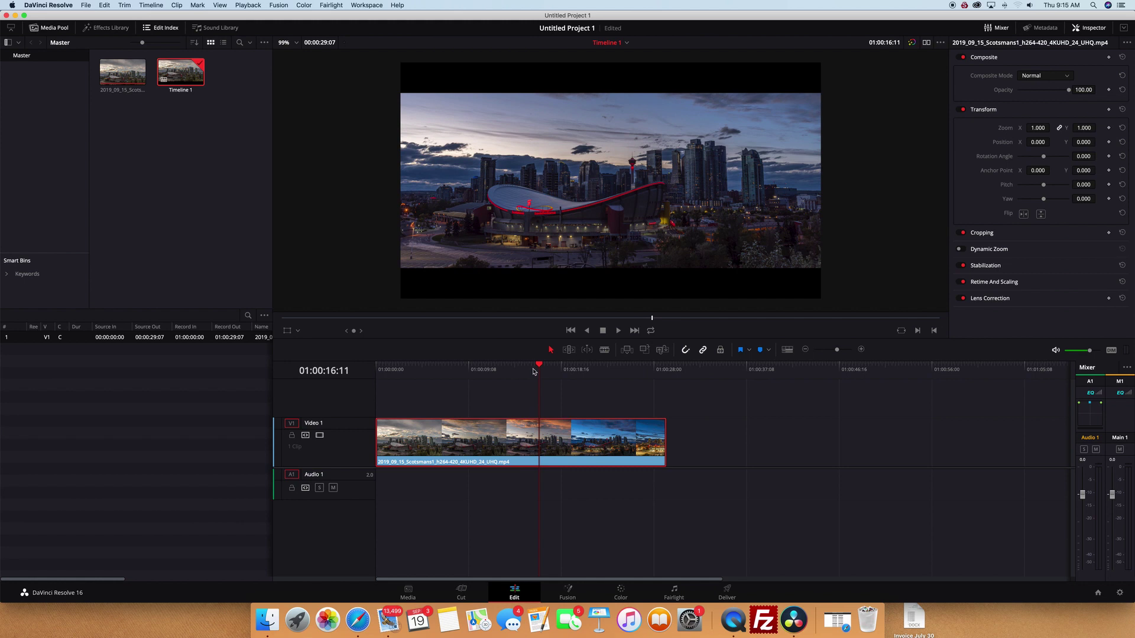
# Step: Blade the timelapse clip near 01:00:14:20 and slide the second half right, leaving a gap
pyautogui.moveTo(536, 370); pyautogui.dragTo(507, 367)
pyautogui.press('b')
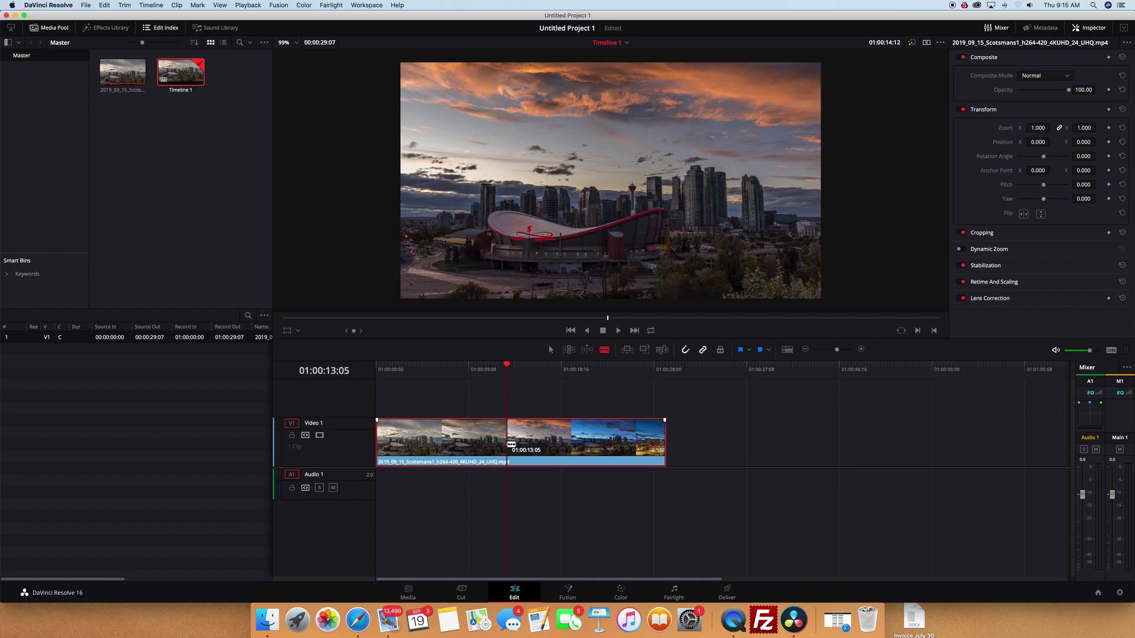
pyautogui.click(508, 445)
pyautogui.click(549, 351)
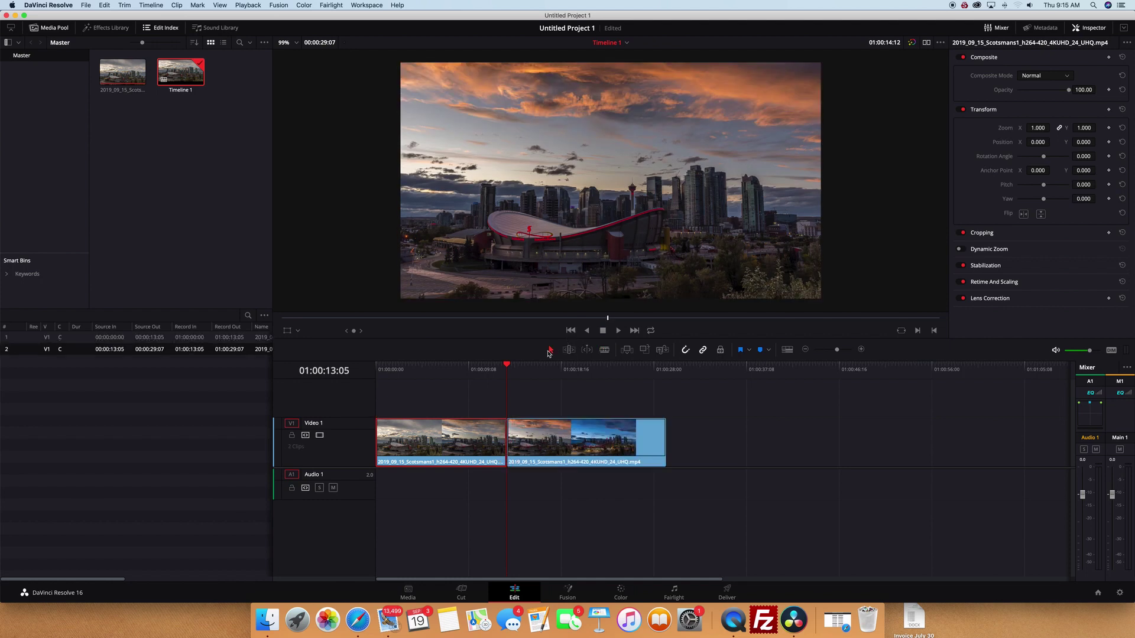
pyautogui.moveTo(528, 440); pyautogui.dragTo(611, 441)
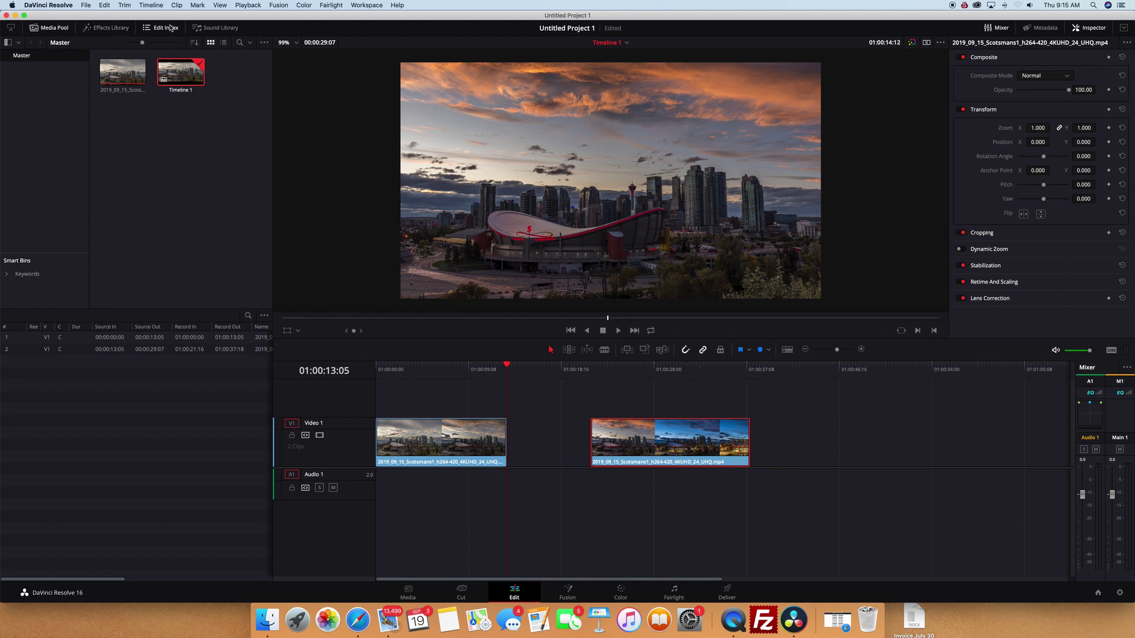
# Step: Place a Text title in the gap, delete the leftover gap after it, and preview
pyautogui.click(106, 28)
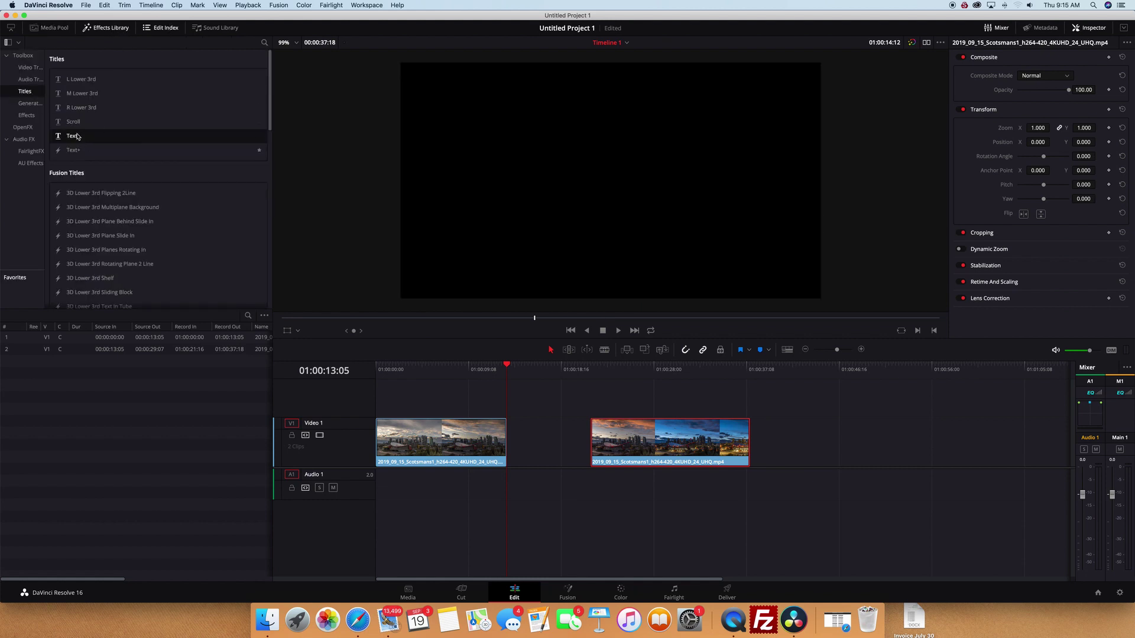
pyautogui.moveTo(76, 137); pyautogui.dragTo(513, 434)
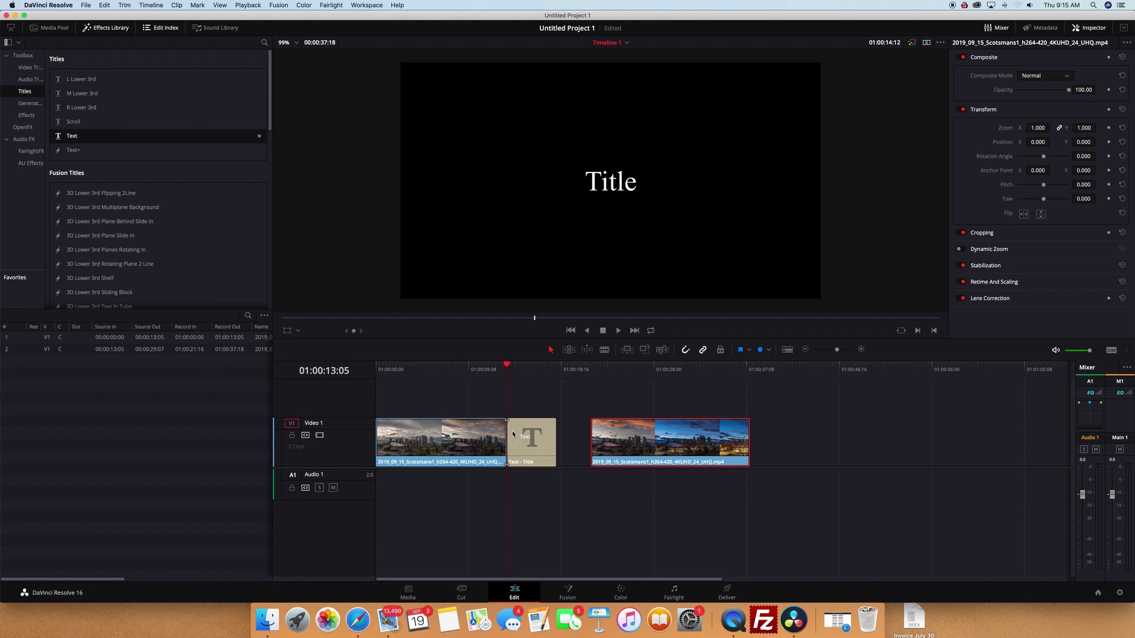
pyautogui.click(574, 442)
pyautogui.press('Delete')
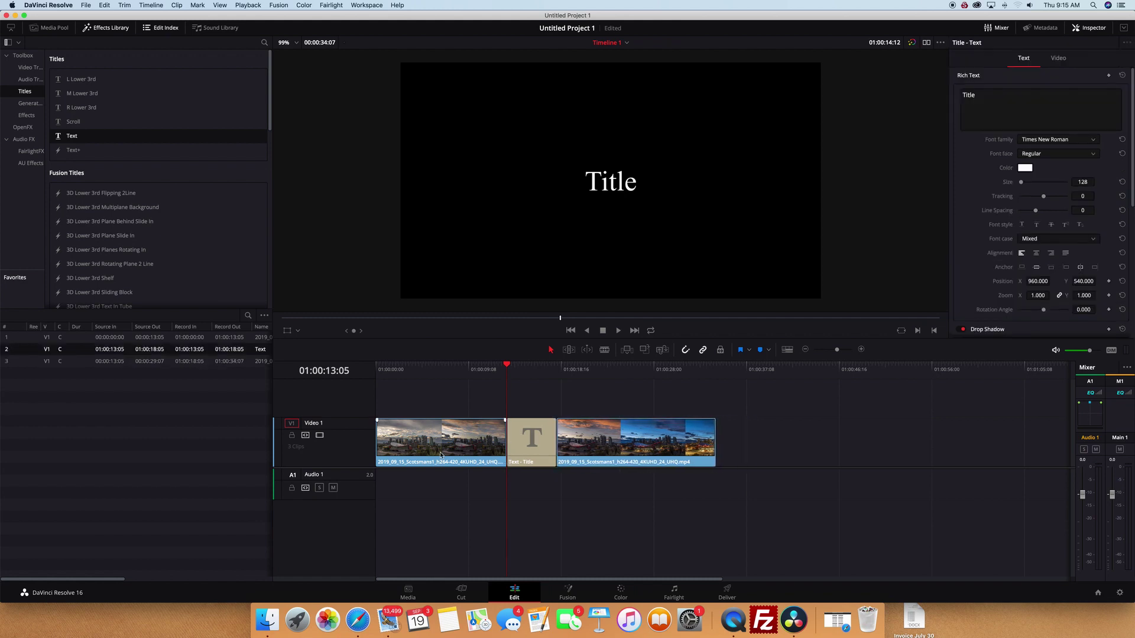
pyautogui.click(532, 441)
pyautogui.press('space')
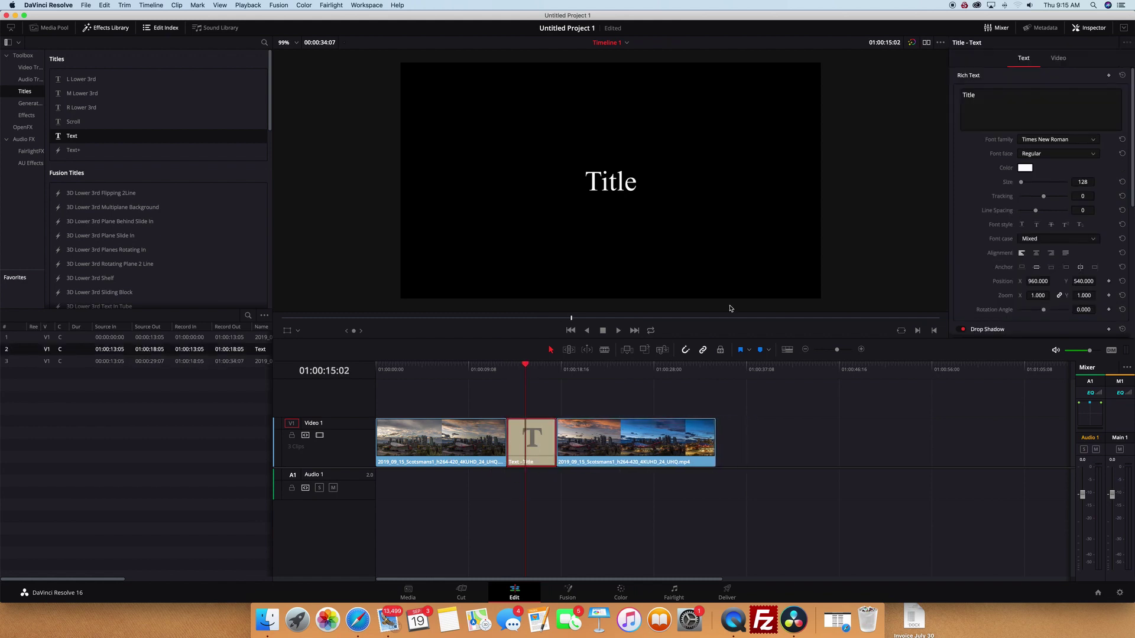
# Step: Replace the title's text with 'Timelapse Movie' and move the playhead back to about 01:00:07:06
pyautogui.click(967, 97)
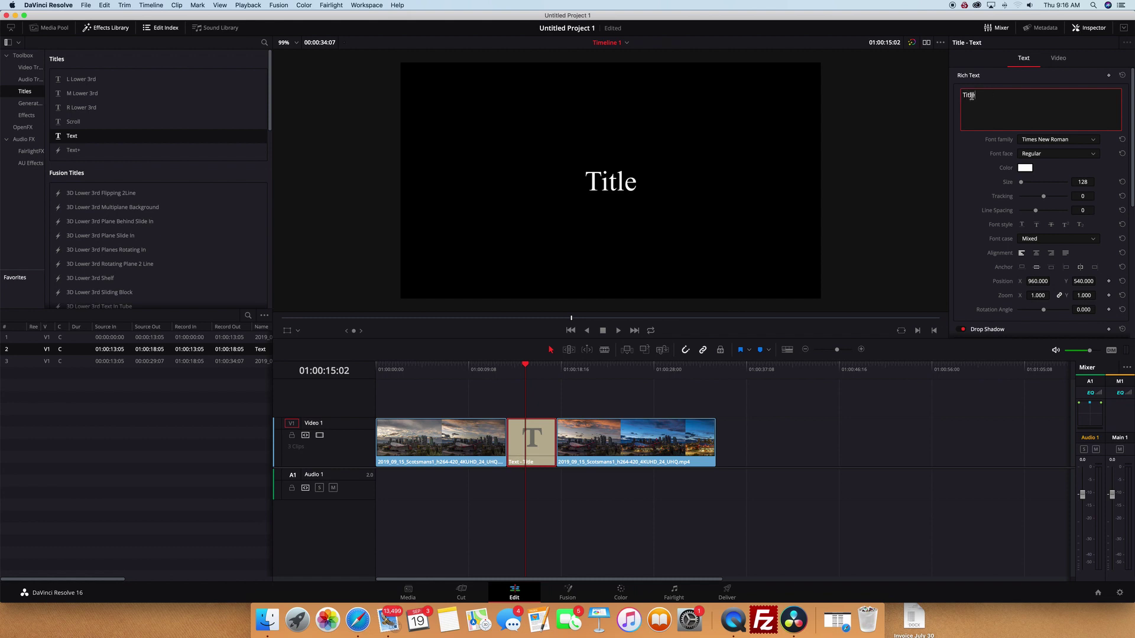
pyautogui.moveTo(973, 97); pyautogui.dragTo(961, 97)
pyautogui.write('Timea')
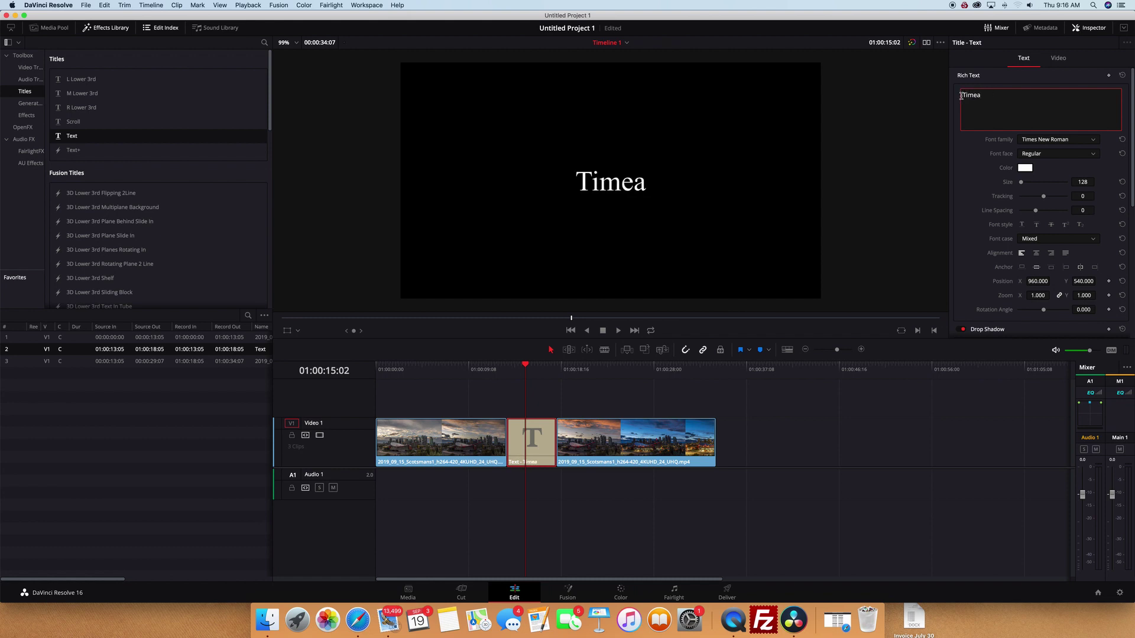
pyautogui.press('BackSpace')
pyautogui.write('lapse Movie')
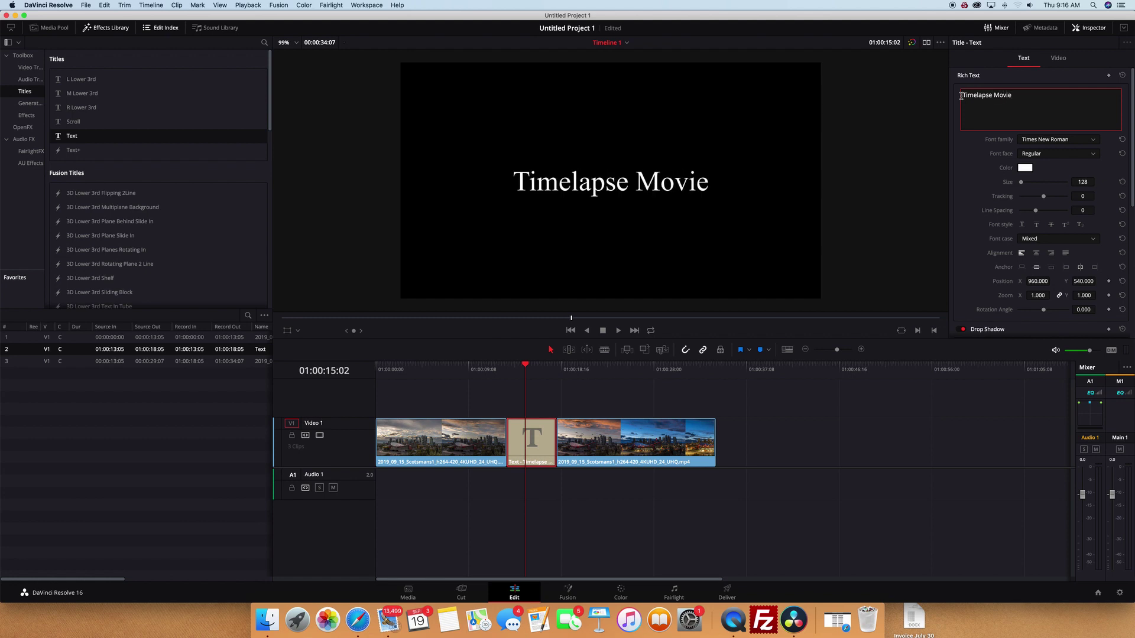
pyautogui.press('Return')
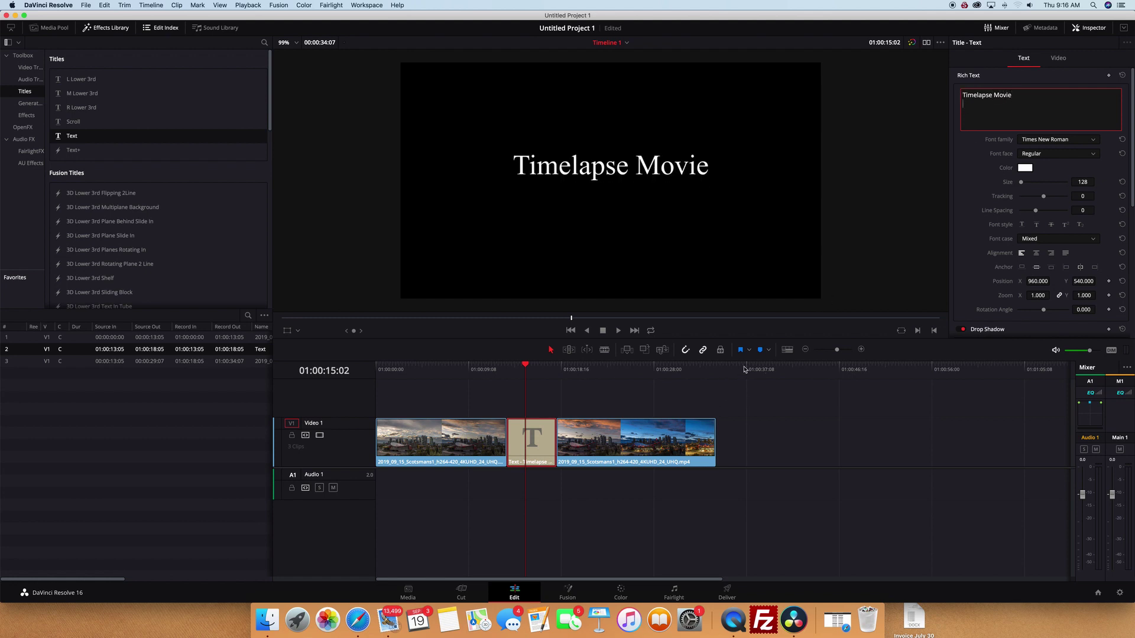
pyautogui.moveTo(525, 366); pyautogui.dragTo(448, 364)
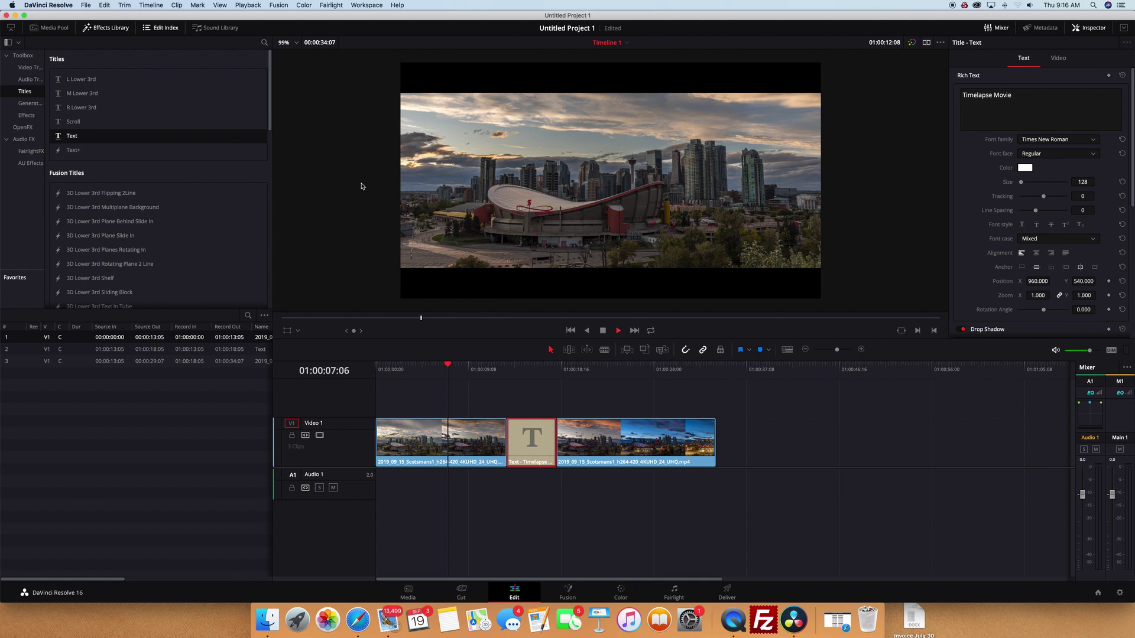
pyautogui.press('space')
pyautogui.press('Down')
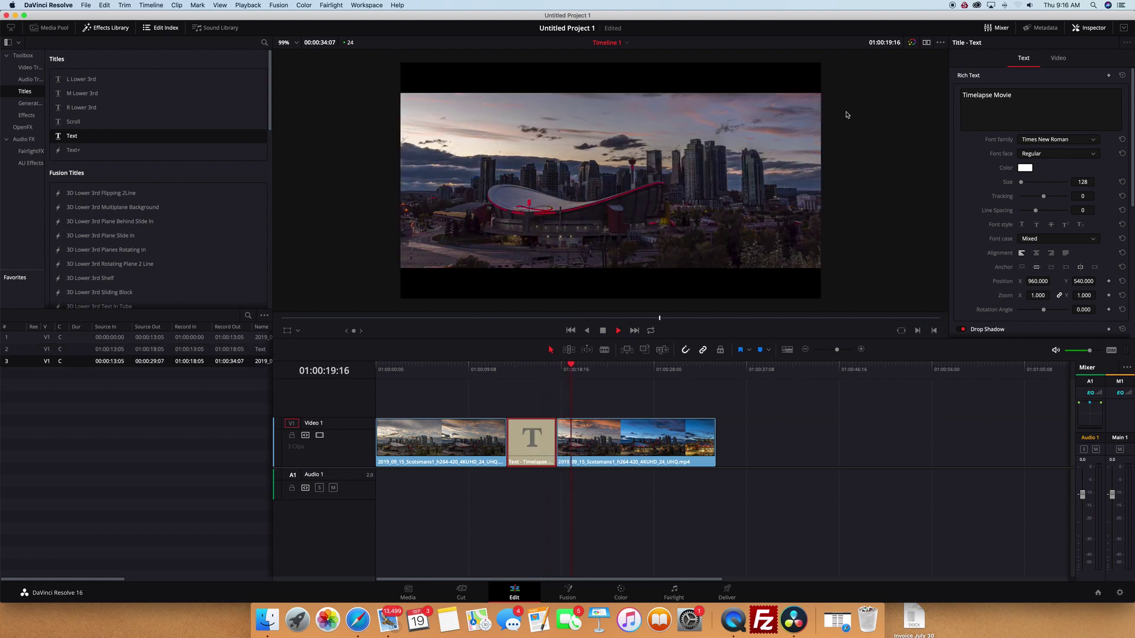
pyautogui.click(483, 371)
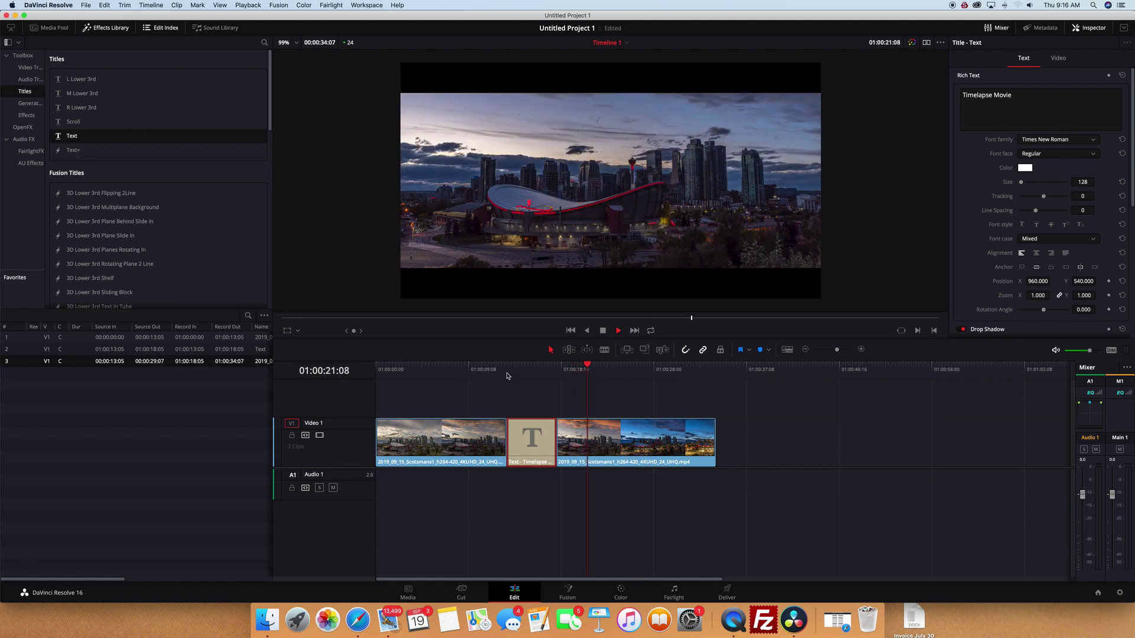
pyautogui.press('space')
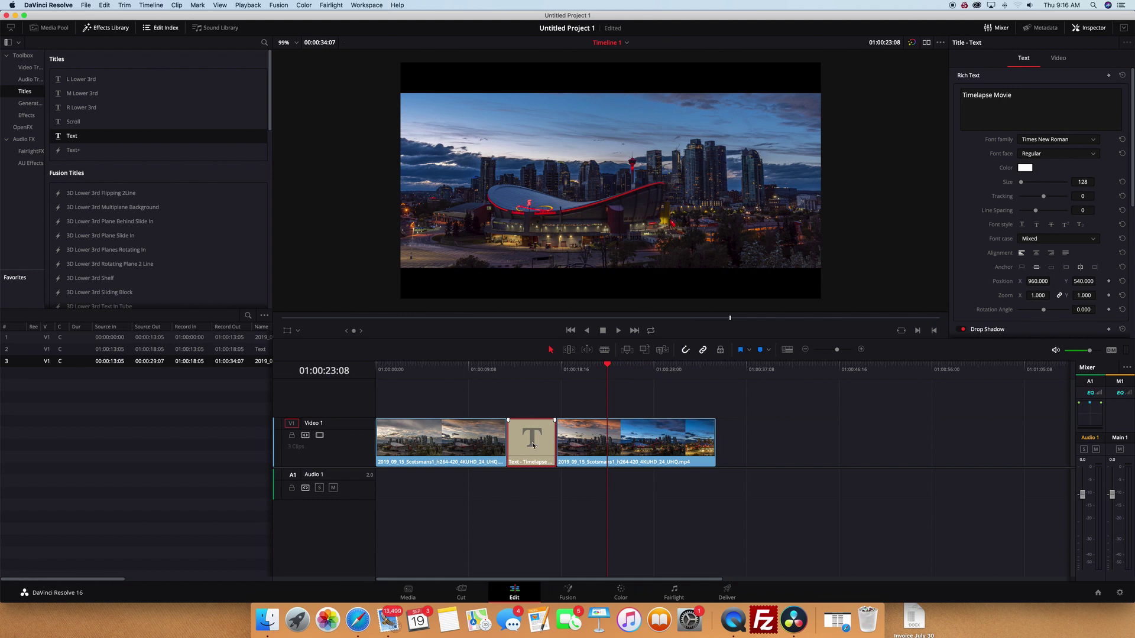
# Step: Move the Timelapse Movie title onto Video 2, close the Video 1 gap, and play from near the start
pyautogui.moveTo(530, 454); pyautogui.dragTo(437, 414)
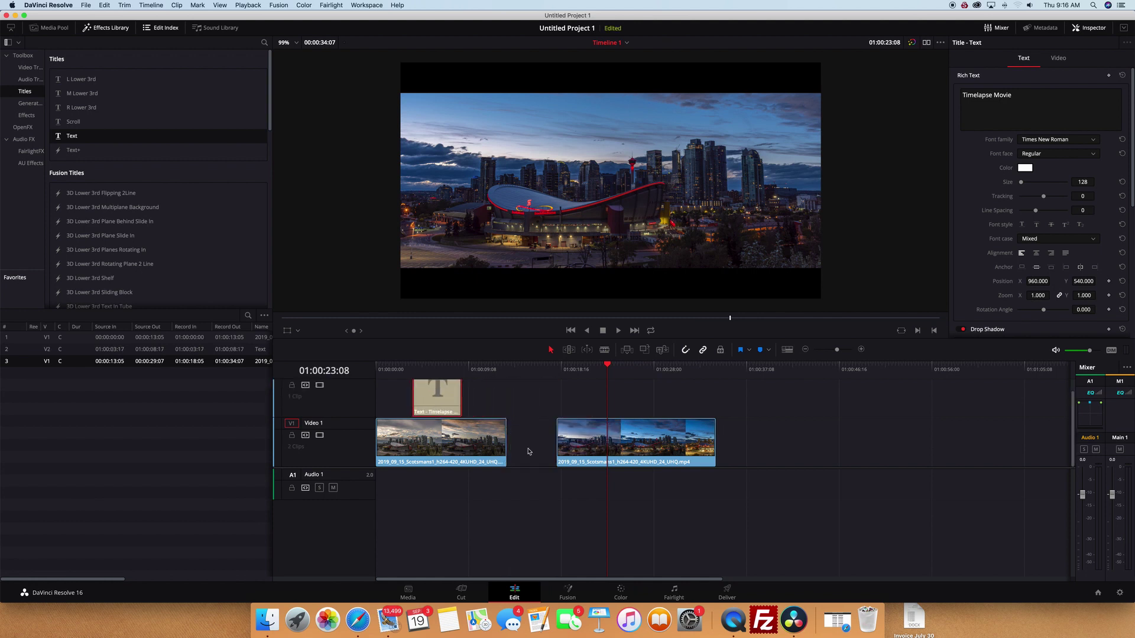
pyautogui.click(541, 456)
pyautogui.press('Delete')
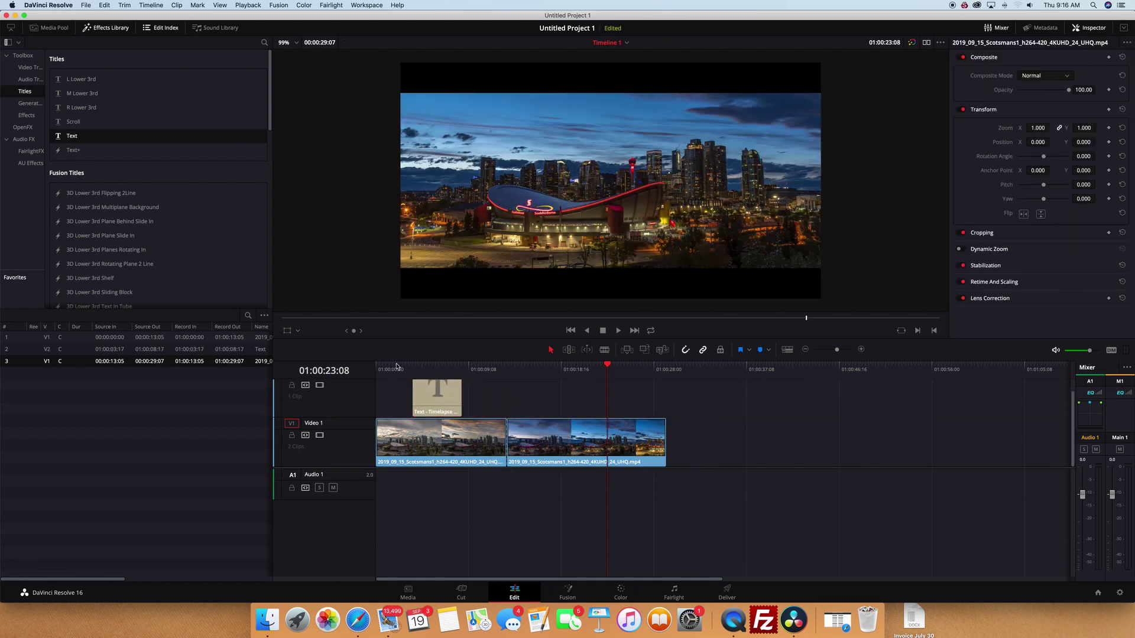
pyautogui.click(395, 367)
pyautogui.press('space')
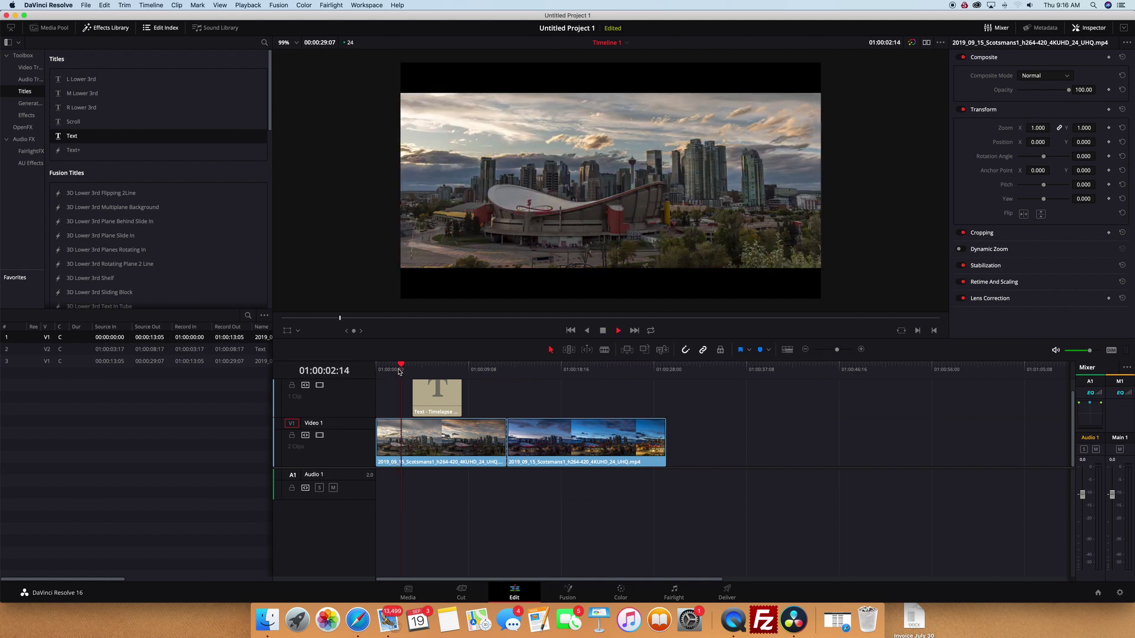